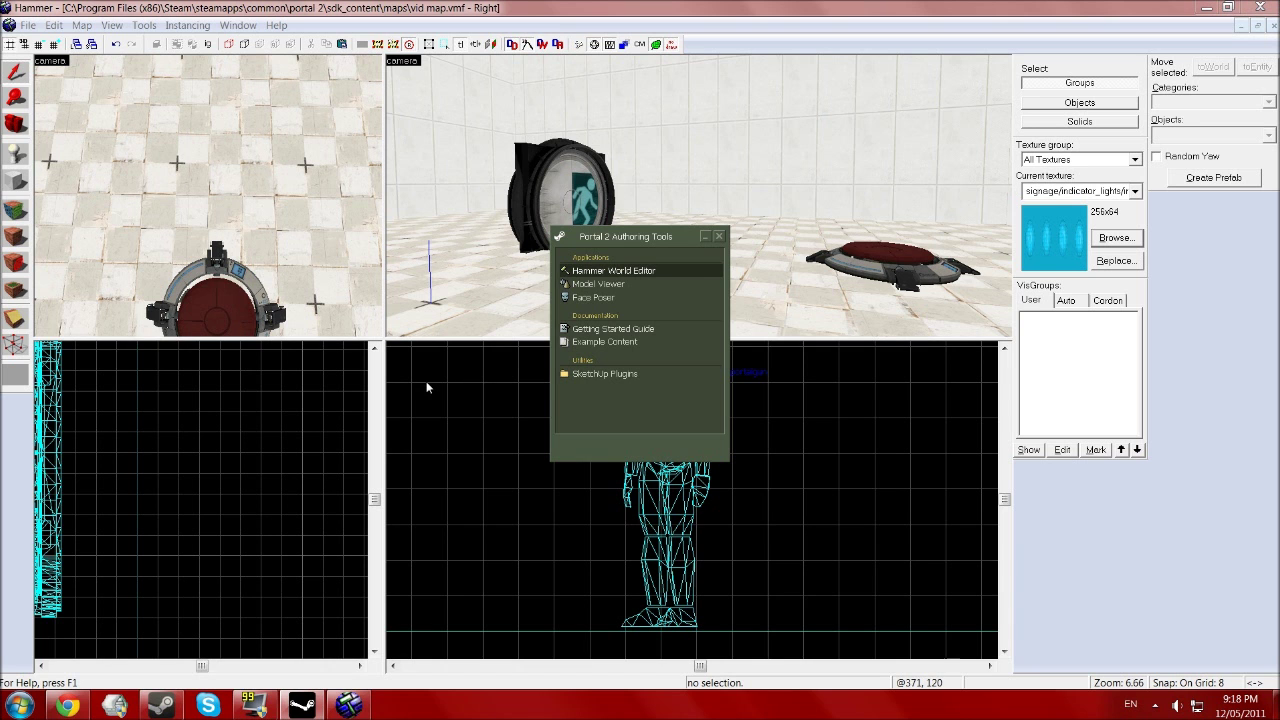
- Minimize the authoring tools launcher, then inspect the floor, chamber door and floor button in 3D
left_click(704, 237)
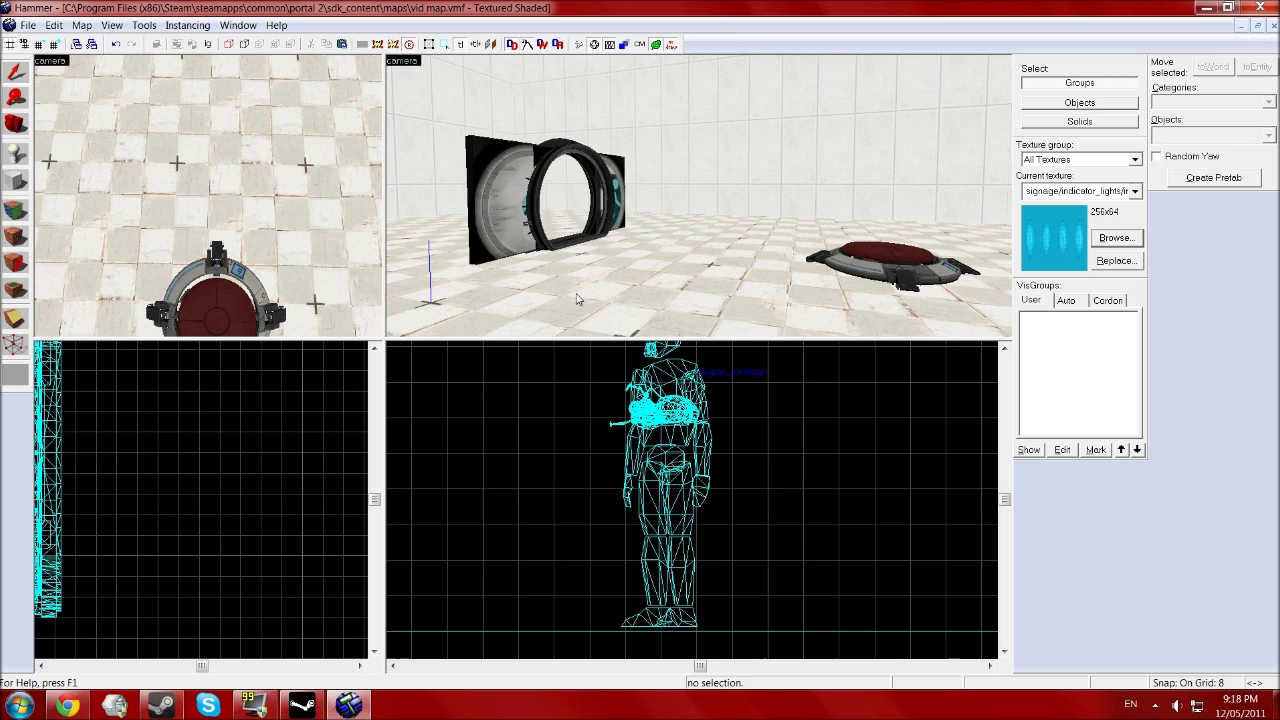
left_click_drag(730, 276, 730, 276)
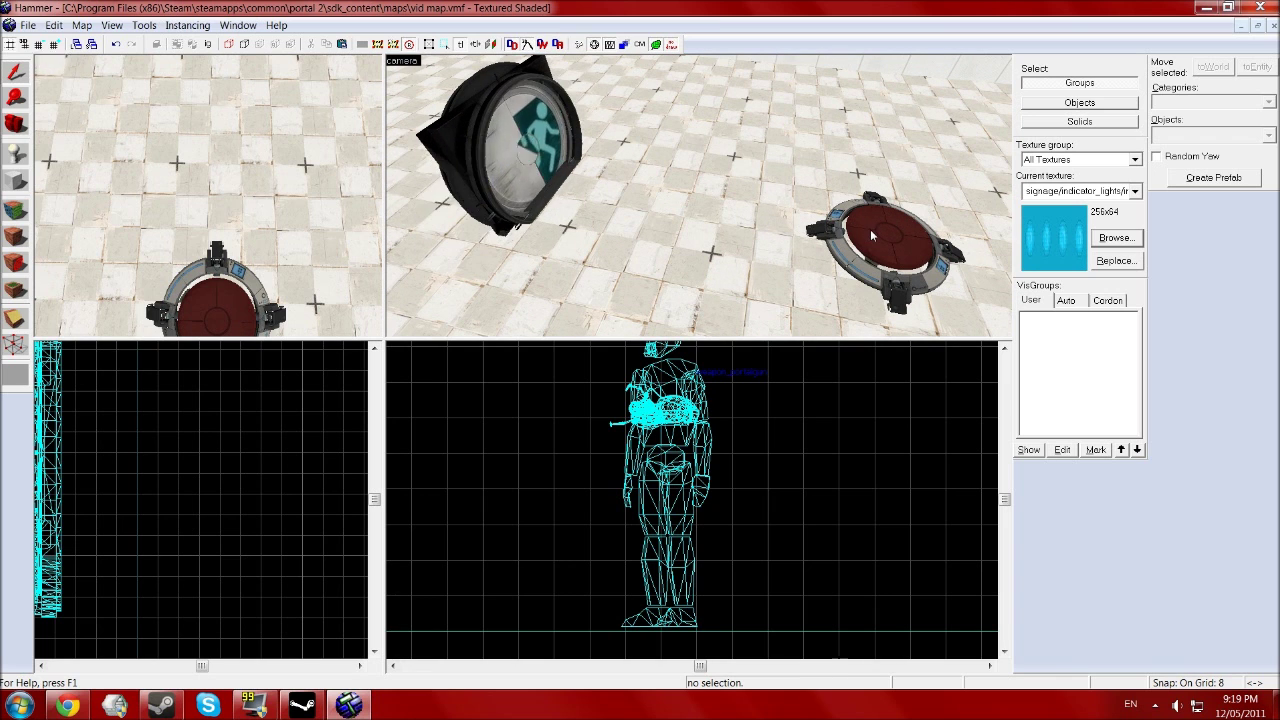
left_click(640, 200)
left_click(561, 177)
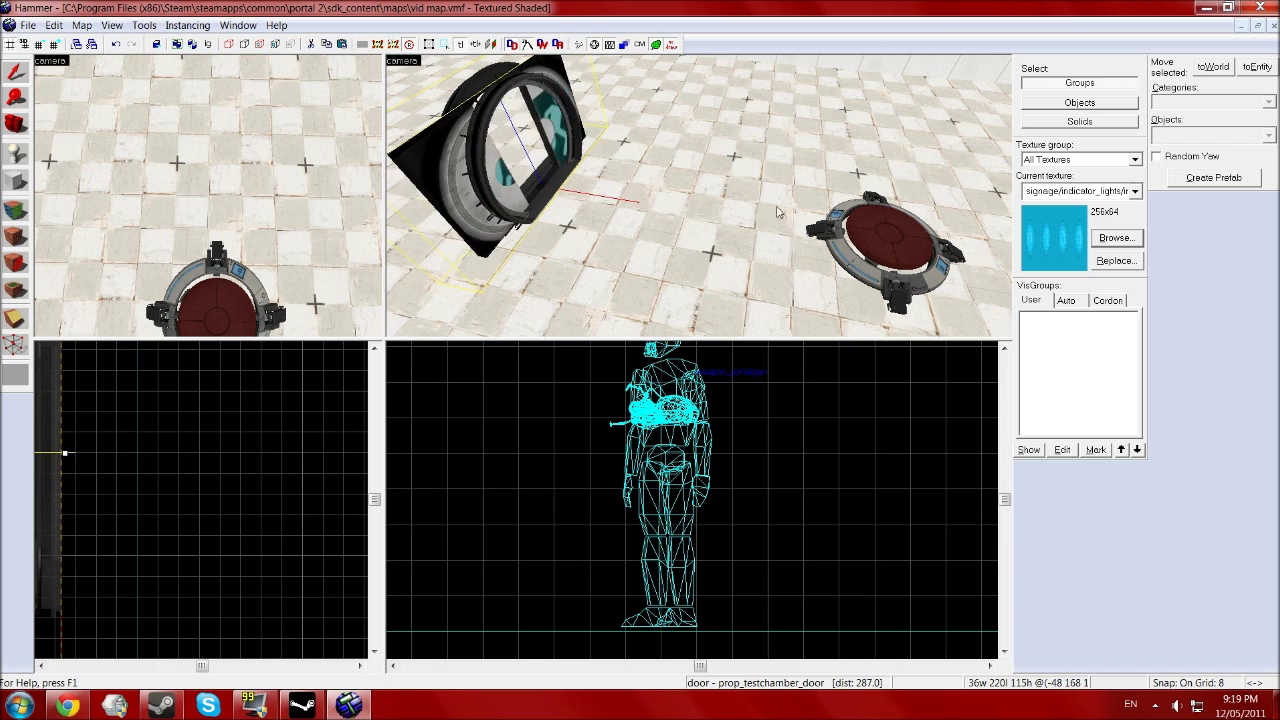
left_click(882, 249)
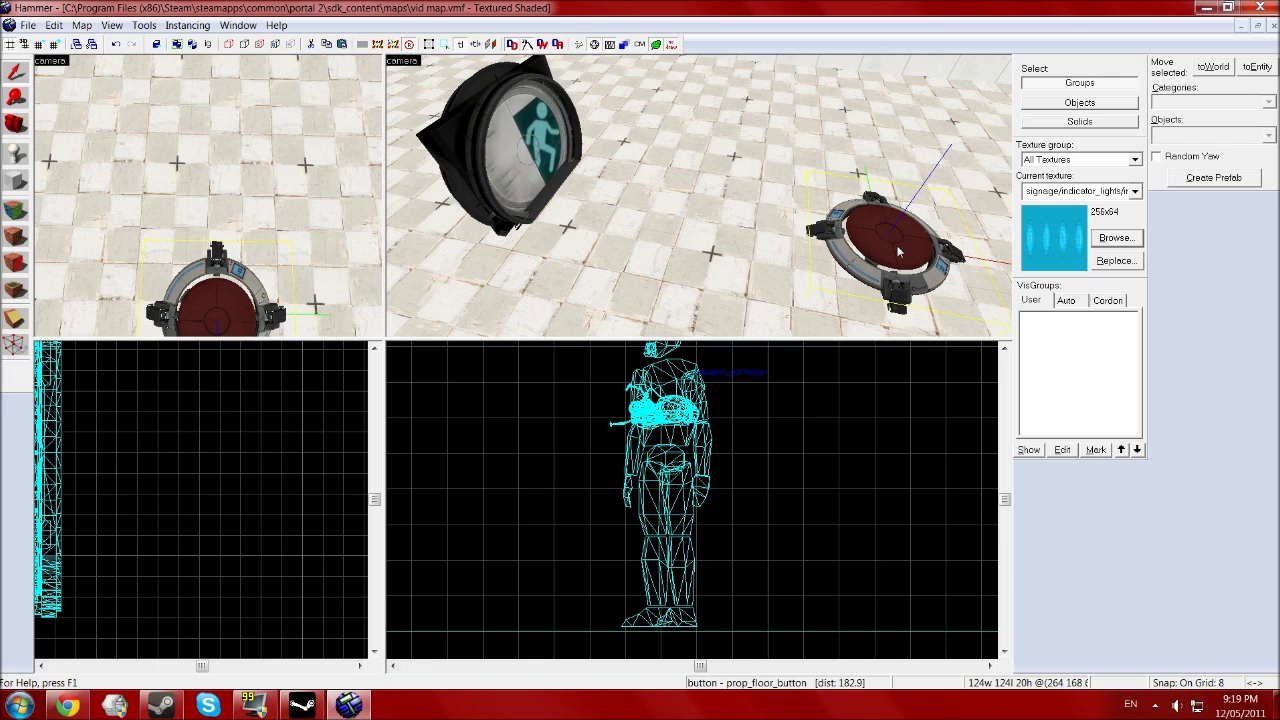
left_click(524, 197)
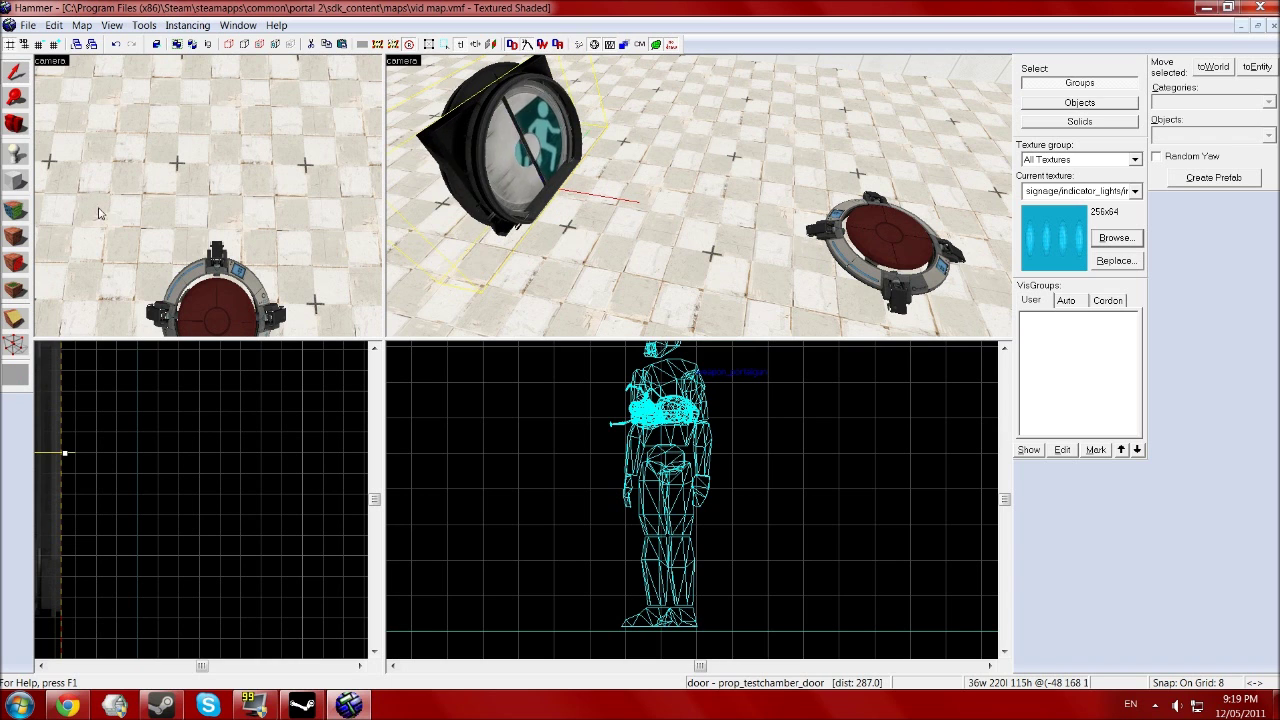
- Make signage/indicator_lights/indicator_lights_floor the current texture, found by filtering for 'indicator'
left_click(1110, 237)
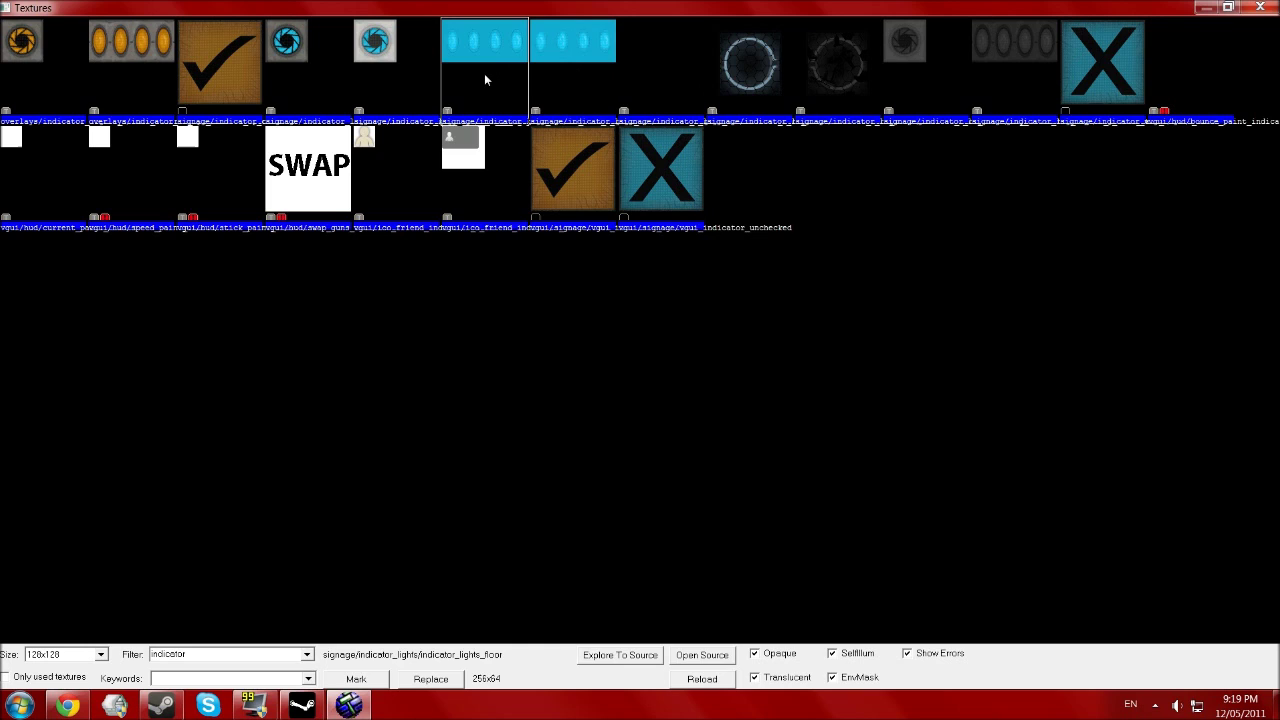
double_click(517, 69)
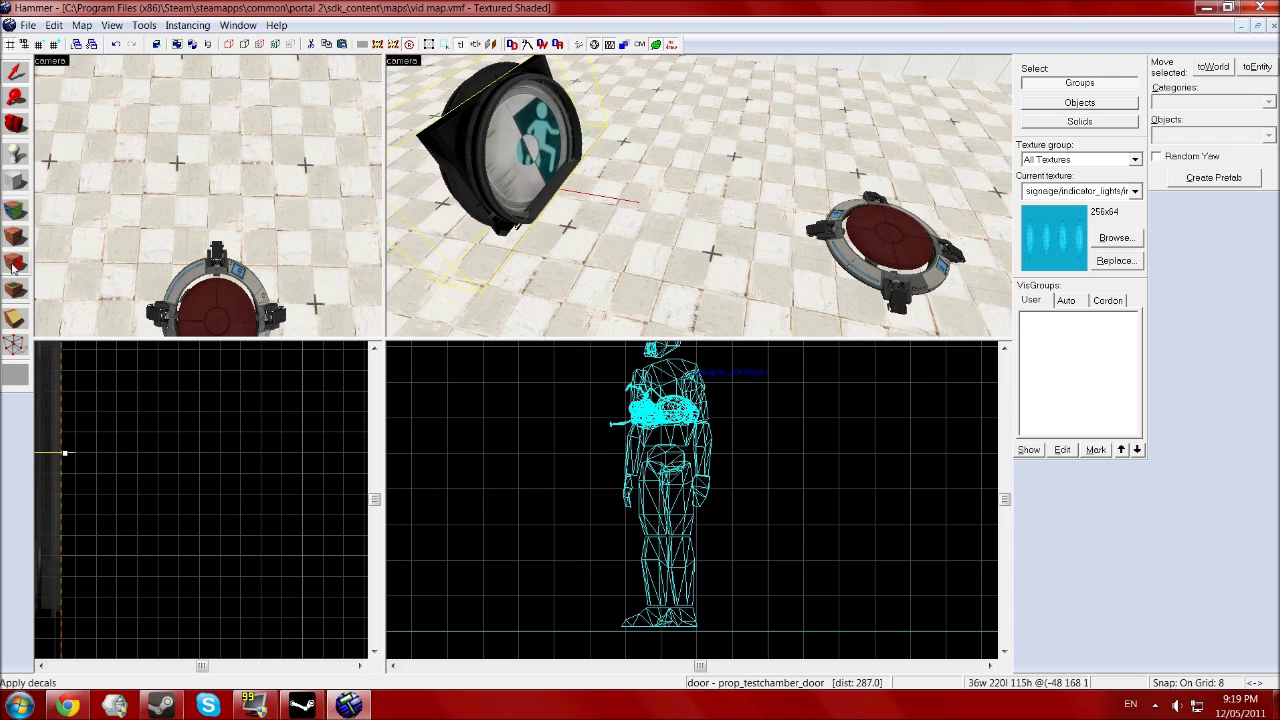
- With the Apply Decals tool, place four indicator-light decals on the floor from the button toward the door
left_click(14, 266)
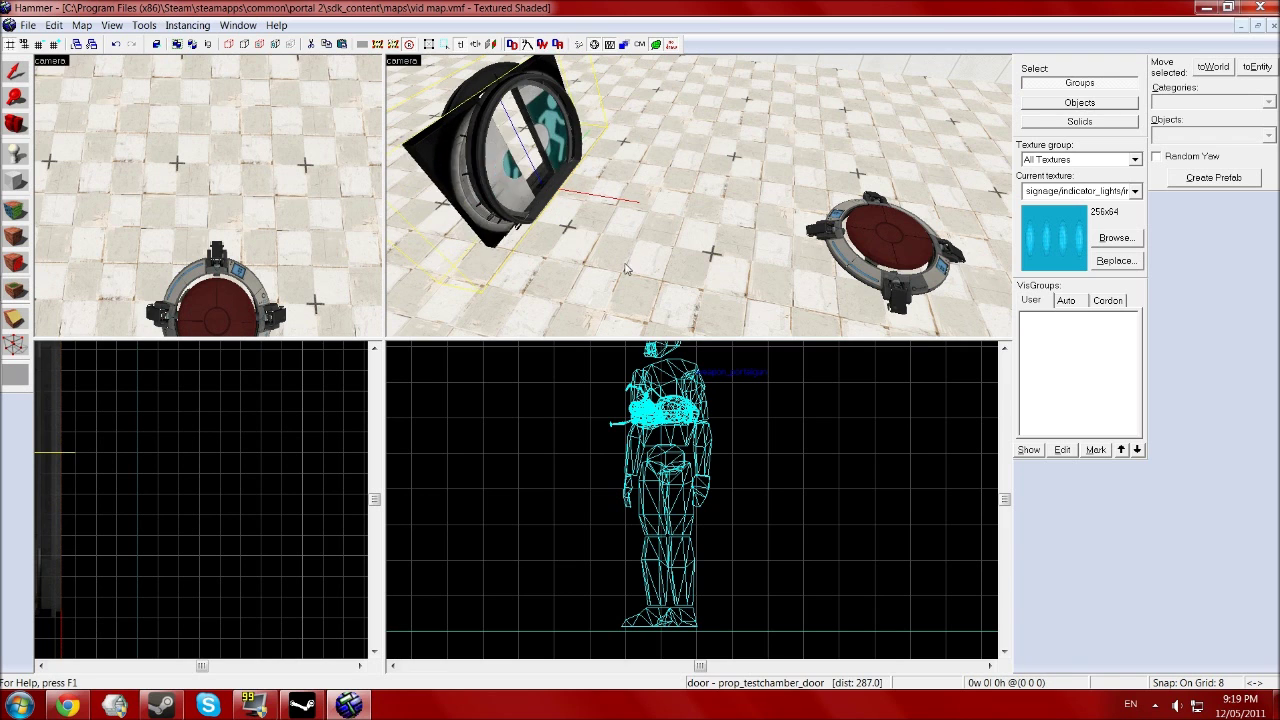
left_click(756, 218)
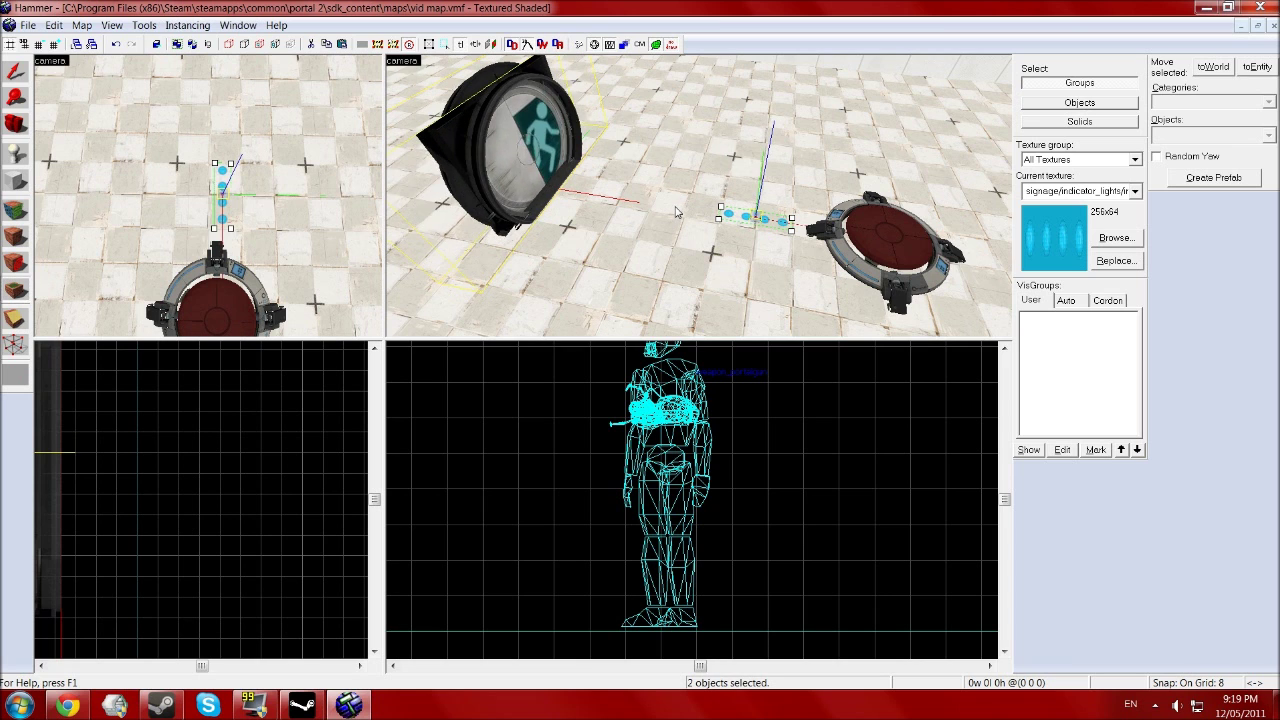
left_click(680, 205)
left_click(605, 190)
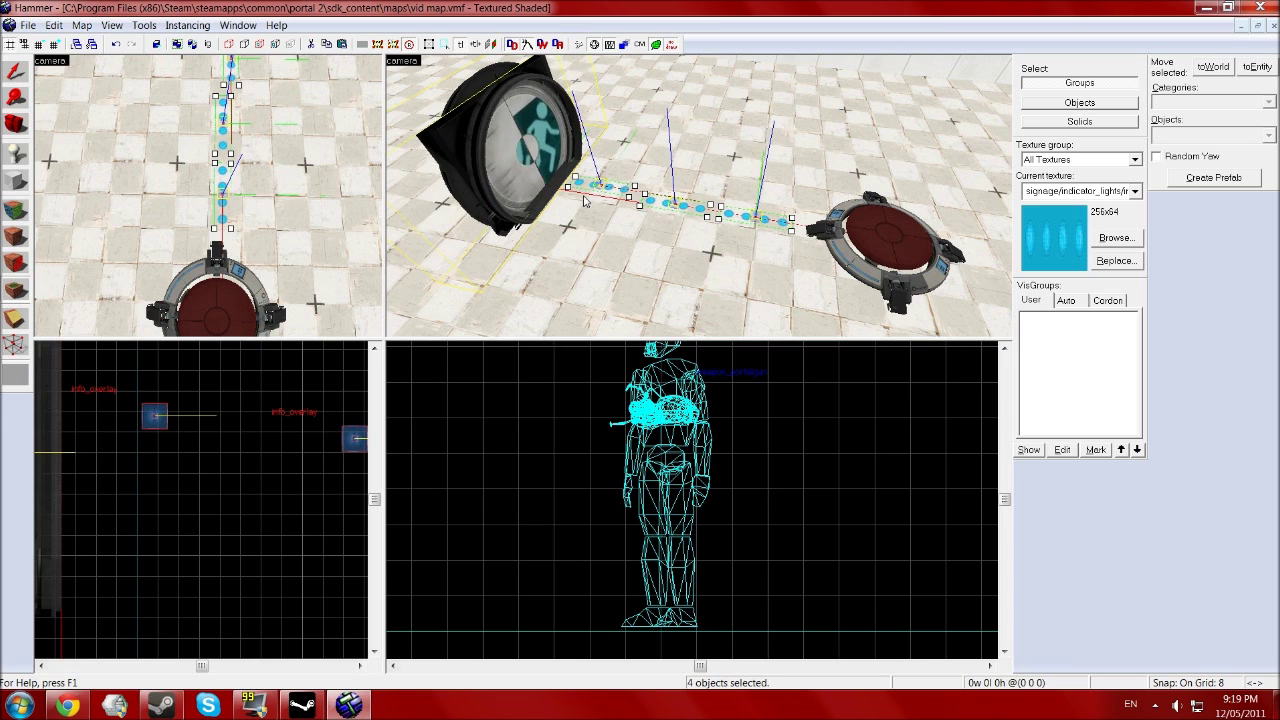
left_click(590, 204)
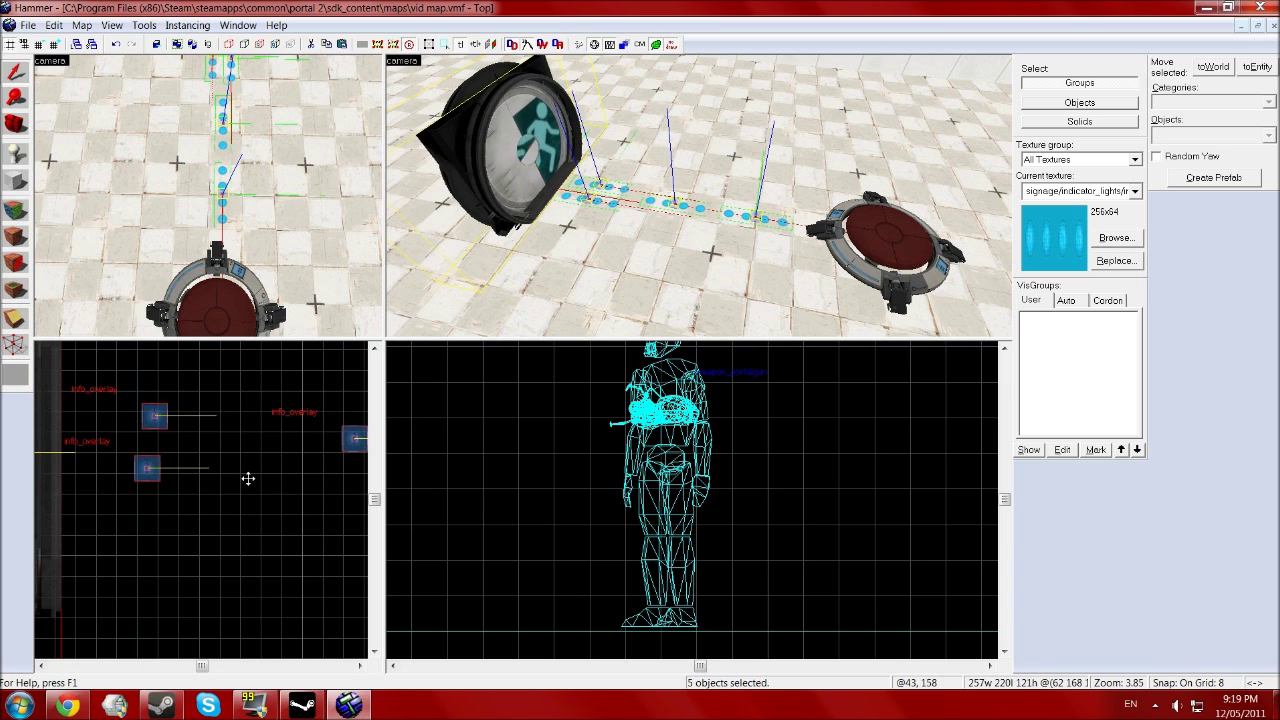
- Zoom the Top view and shift the first indicator-light overlay into line with the row
scroll(250, 475, "up", 3)
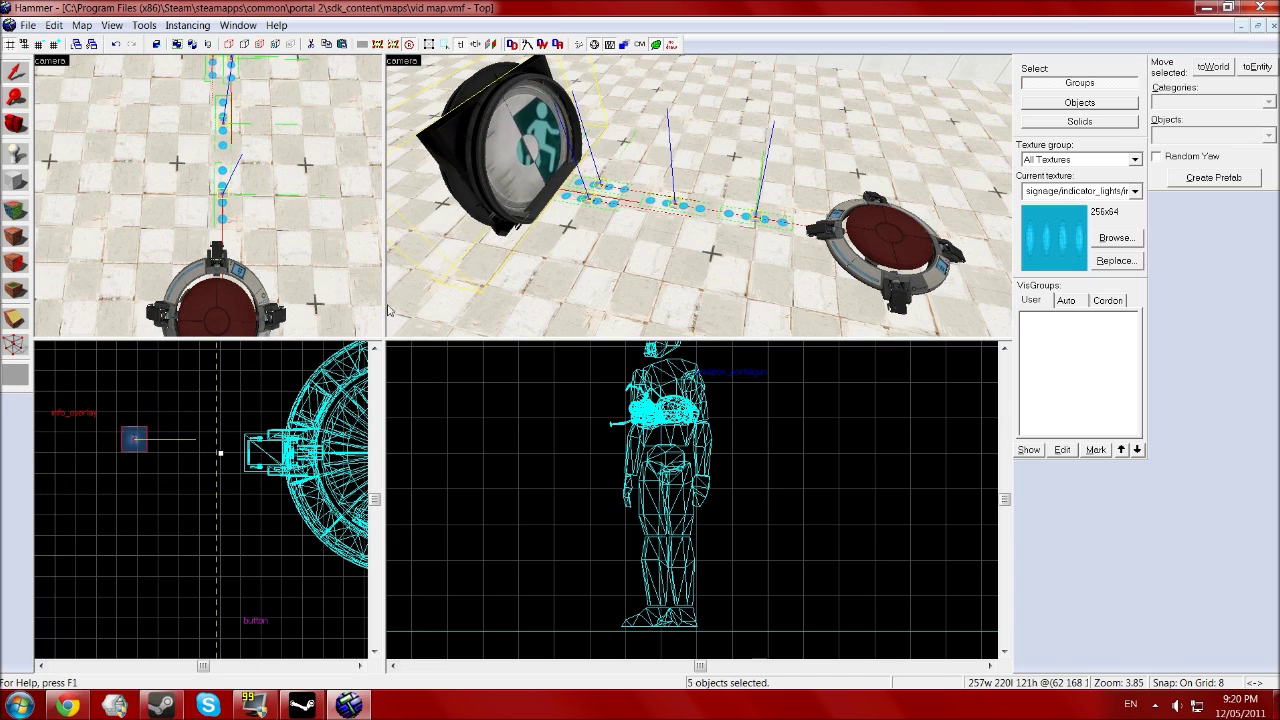
left_click(697, 241)
left_click(134, 436)
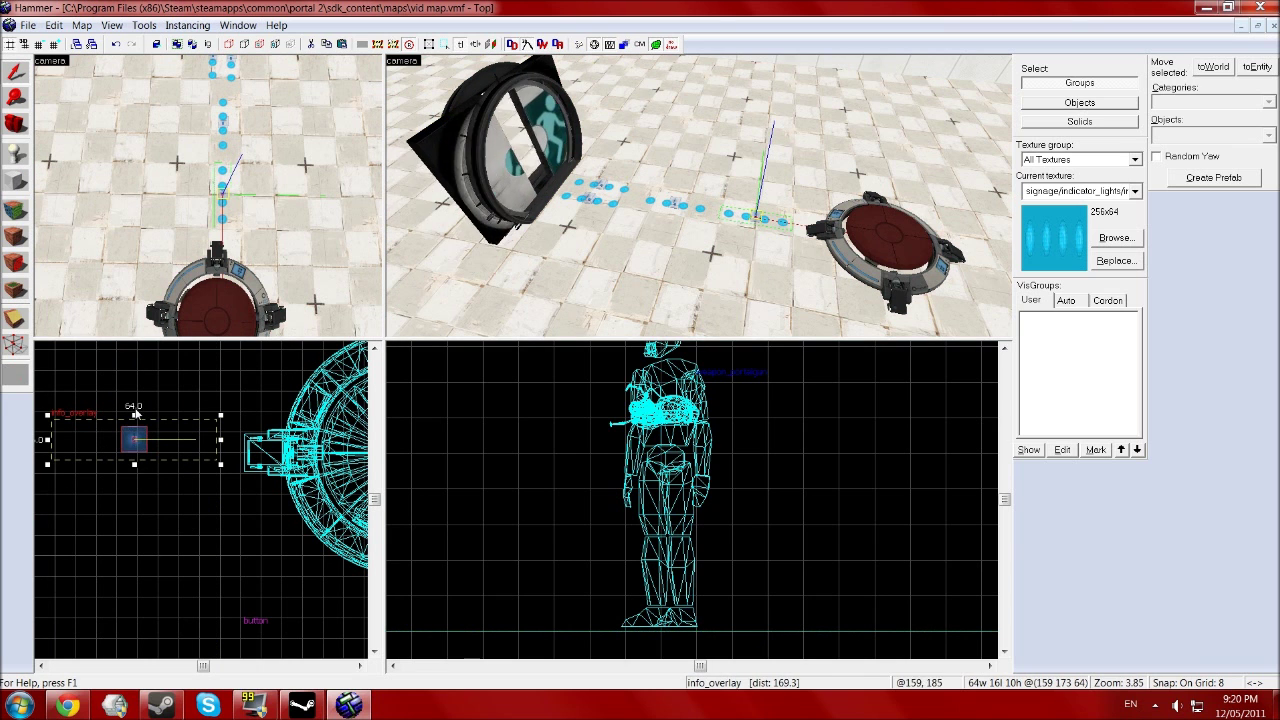
mouse_move(145, 440)
left_mouse_down()
mouse_move(180, 456)
mouse_move(154, 456)
left_mouse_up()
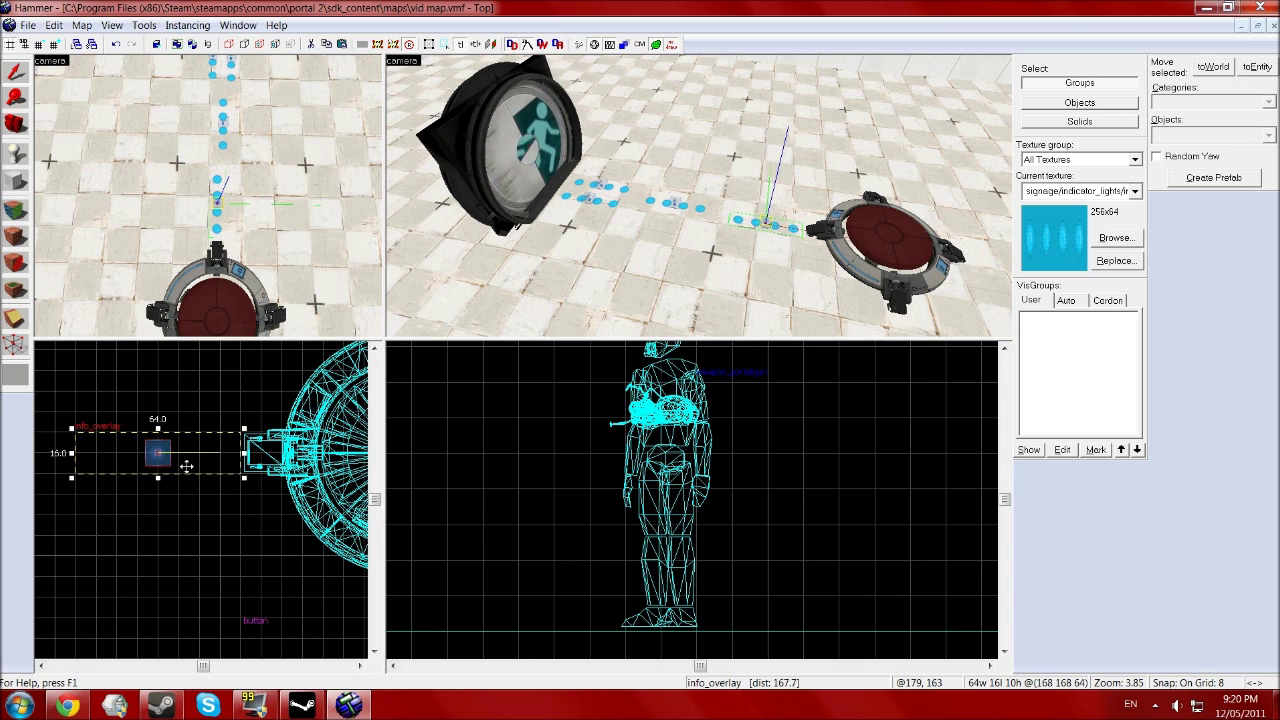
key("Left")
- Move the remaining overlays end to end so the strip reaches the chamber door
key("Left")
left_click(179, 473)
left_click(190, 437)
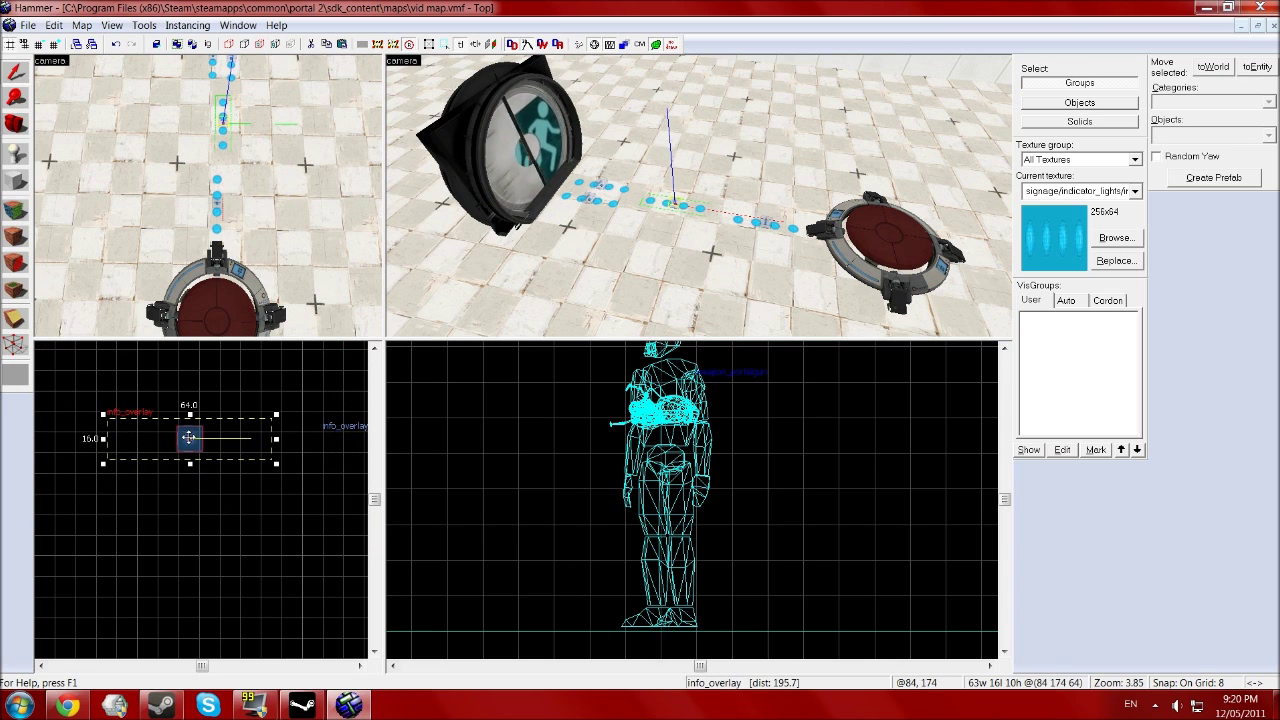
left_click_drag(191, 438, 230, 445)
key("Left")
key("Left")
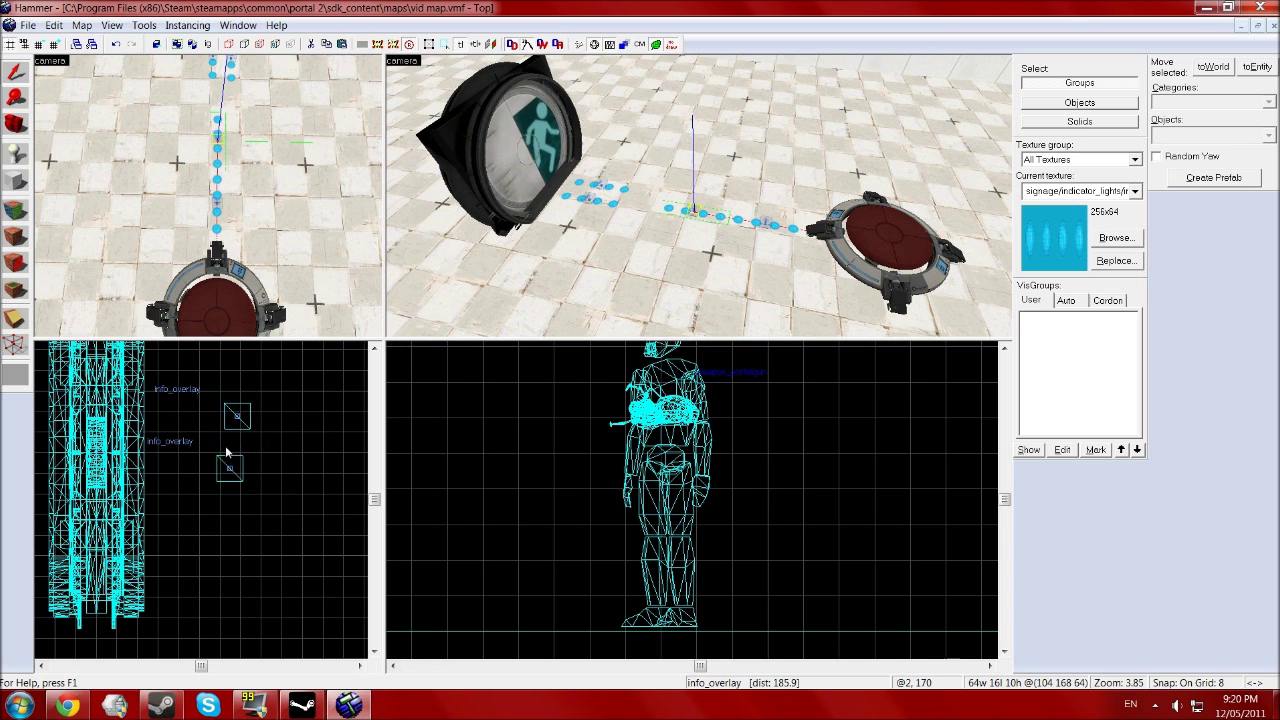
left_click(237, 418)
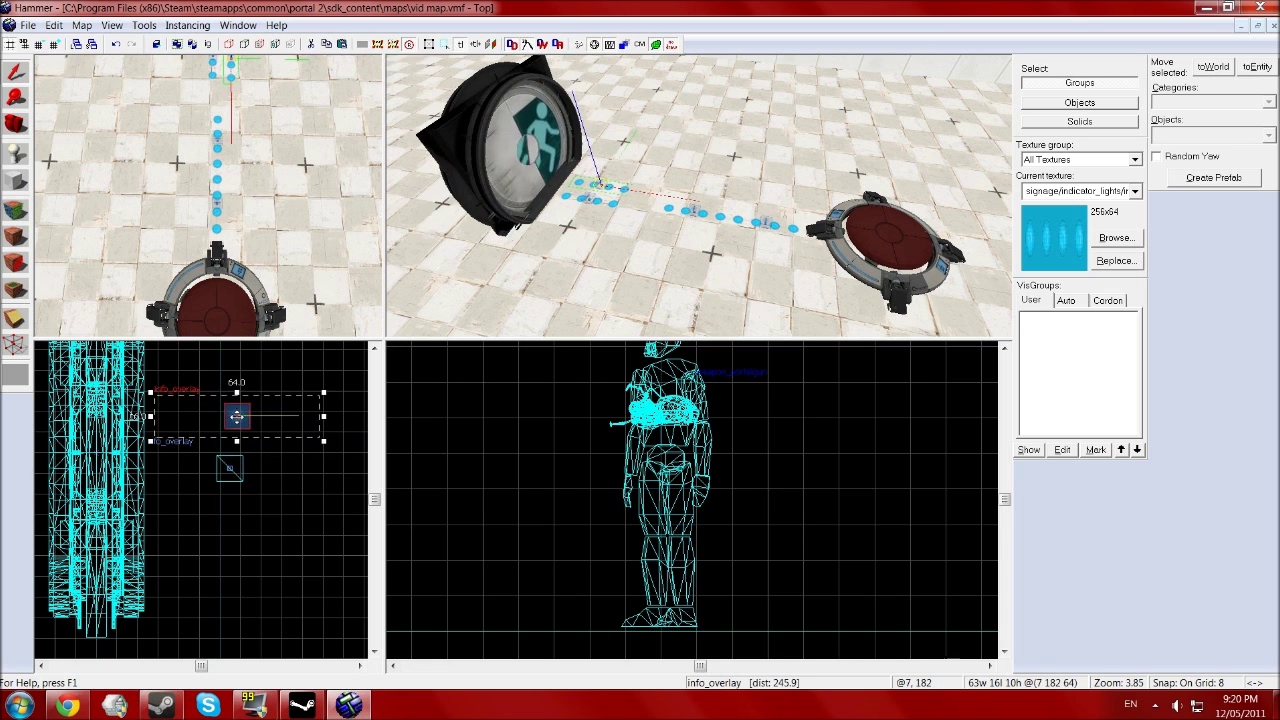
key("Right")
key("Right")
left_click_drag(78, 414, 158, 453)
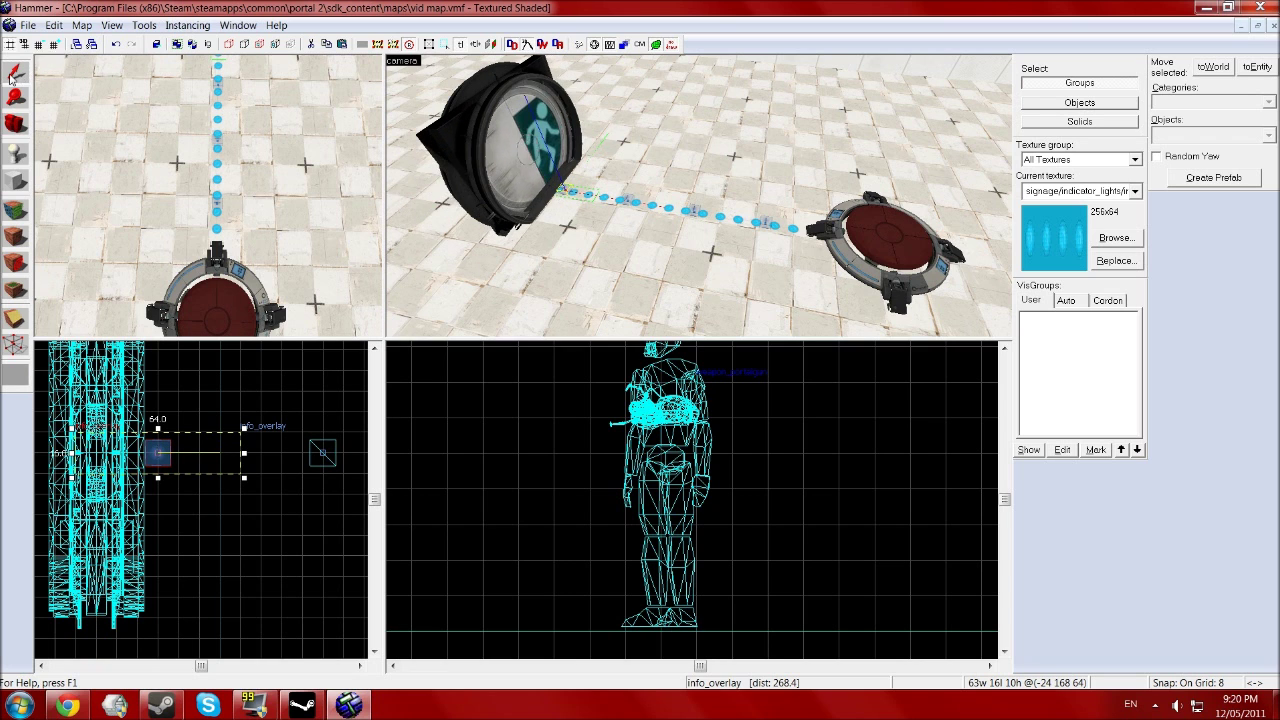
- Name the first two indicator-light overlays 'light'
double_click(563, 193)
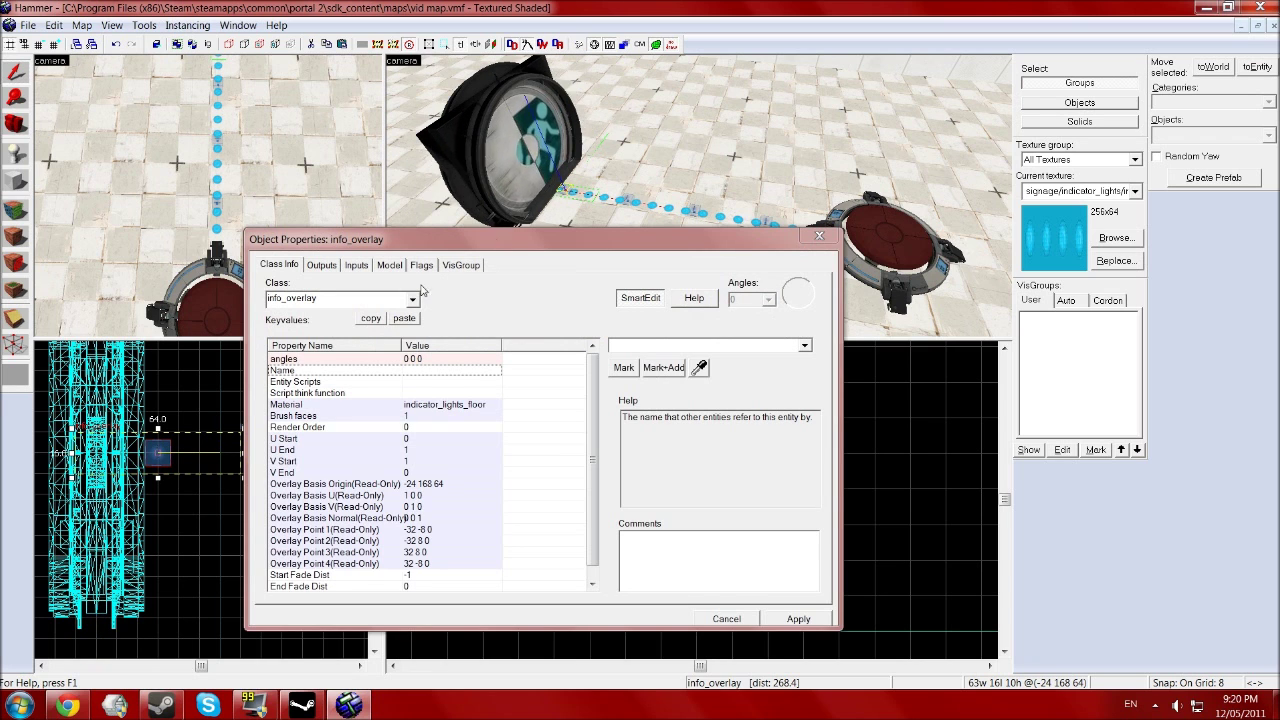
left_click(651, 340)
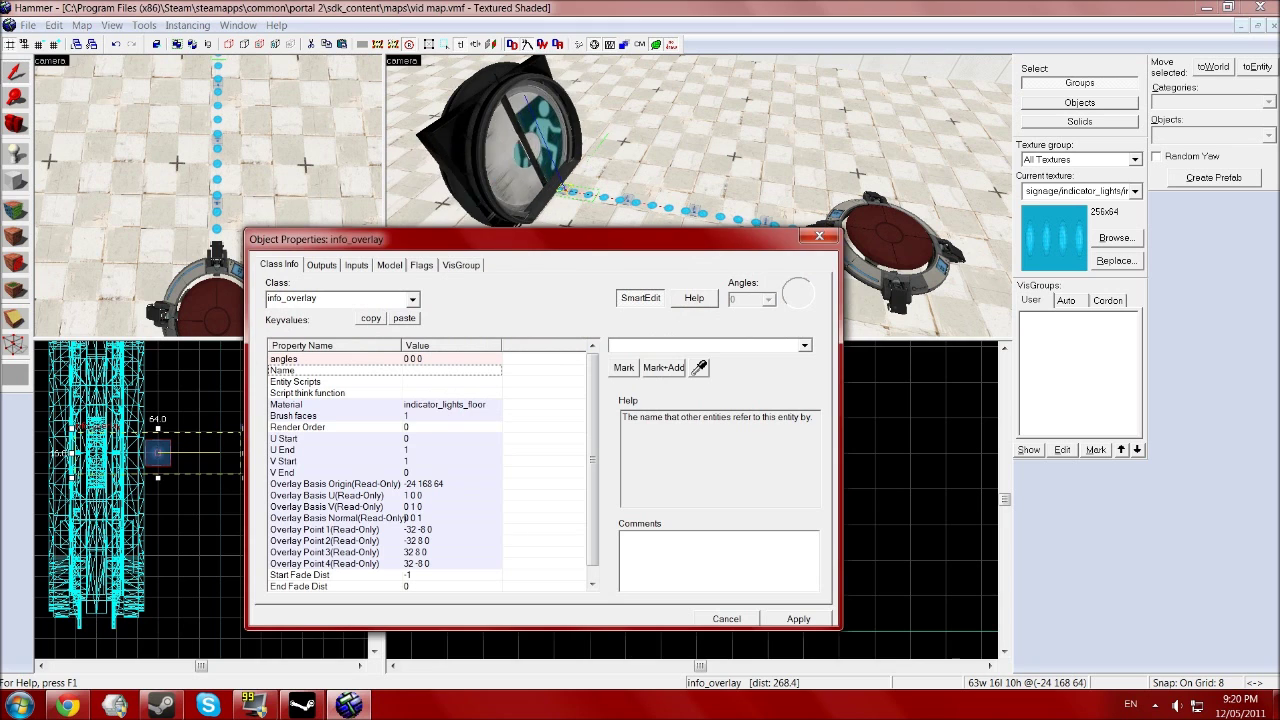
type("light")
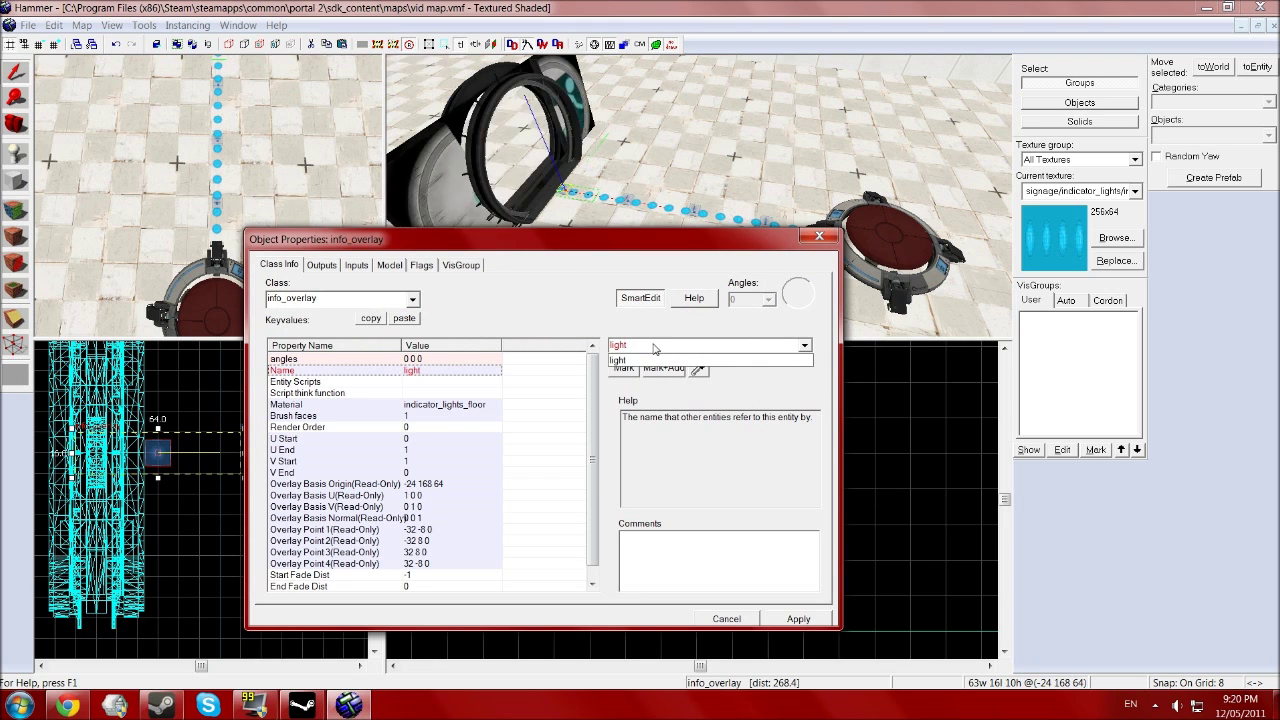
left_click(781, 622)
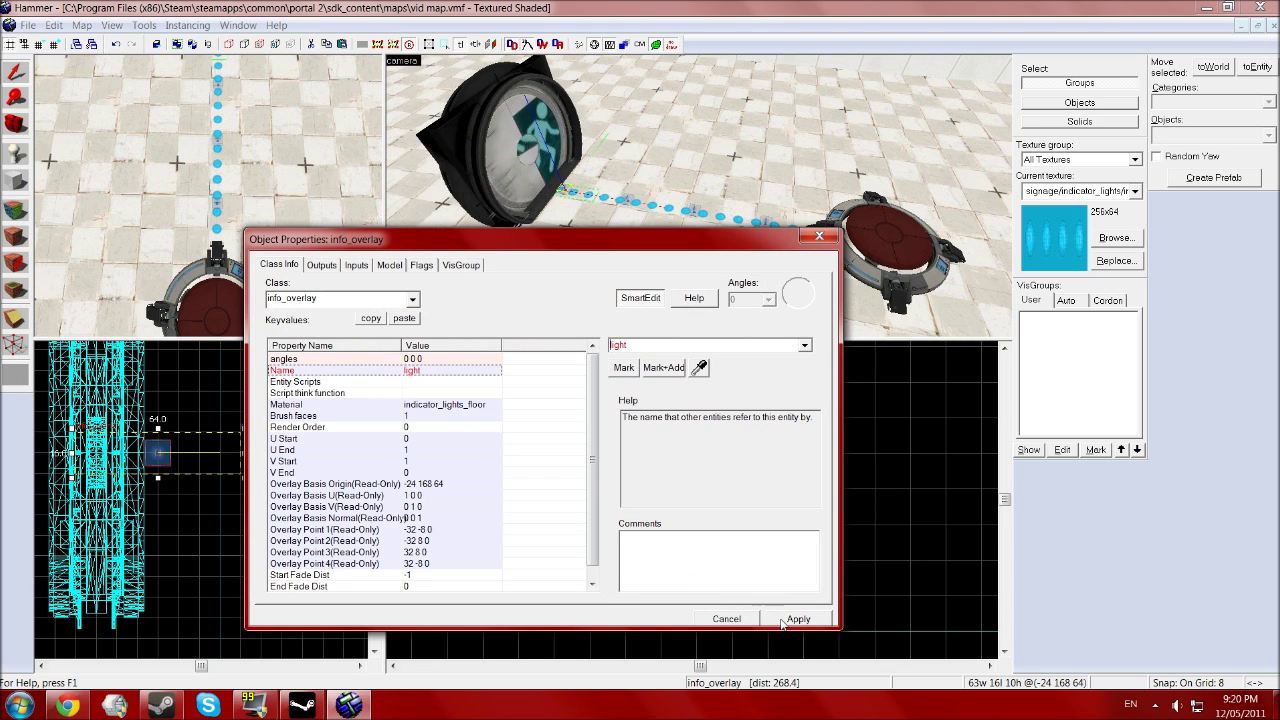
left_click(781, 622)
left_click(819, 235)
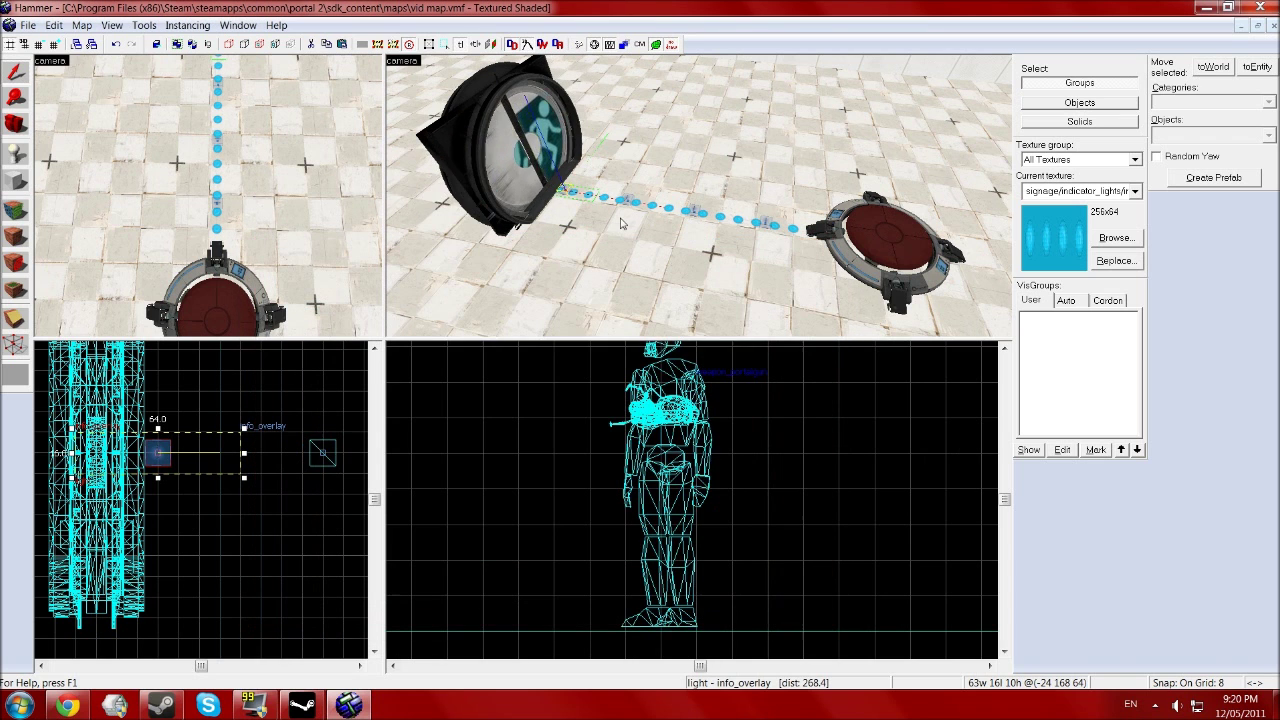
double_click(634, 204)
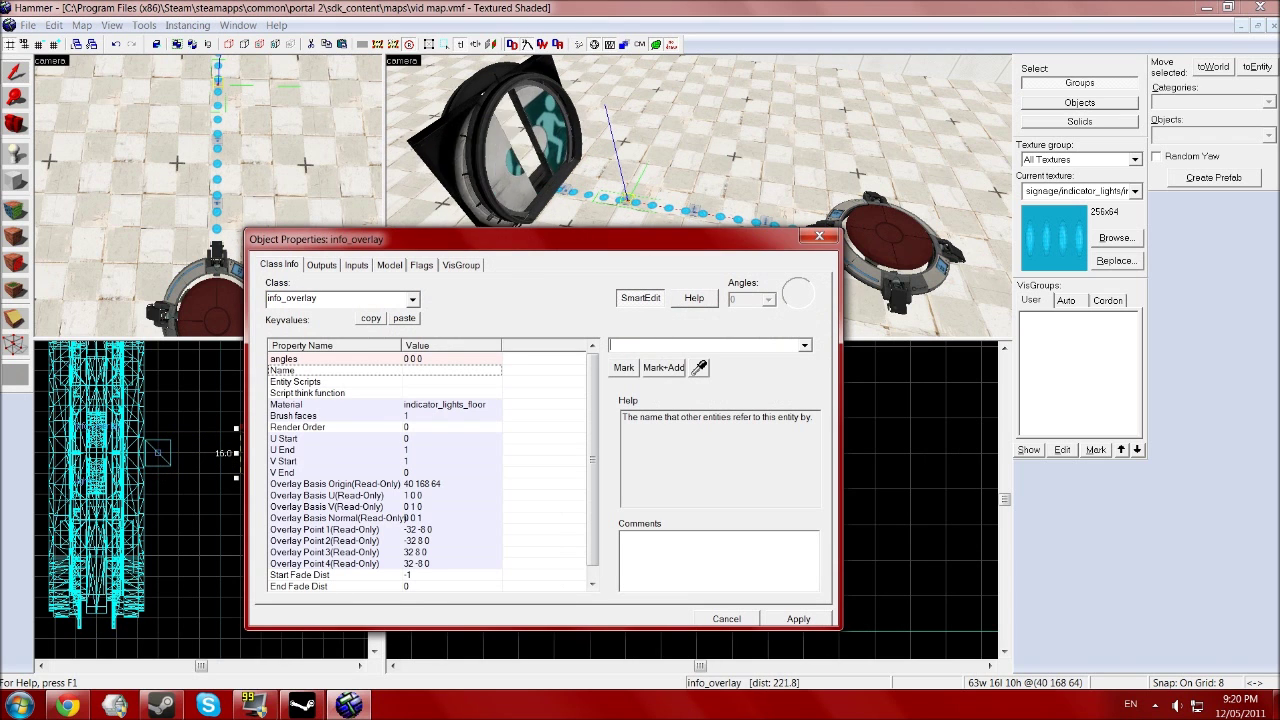
left_click(676, 346)
type("light")
key("Down")
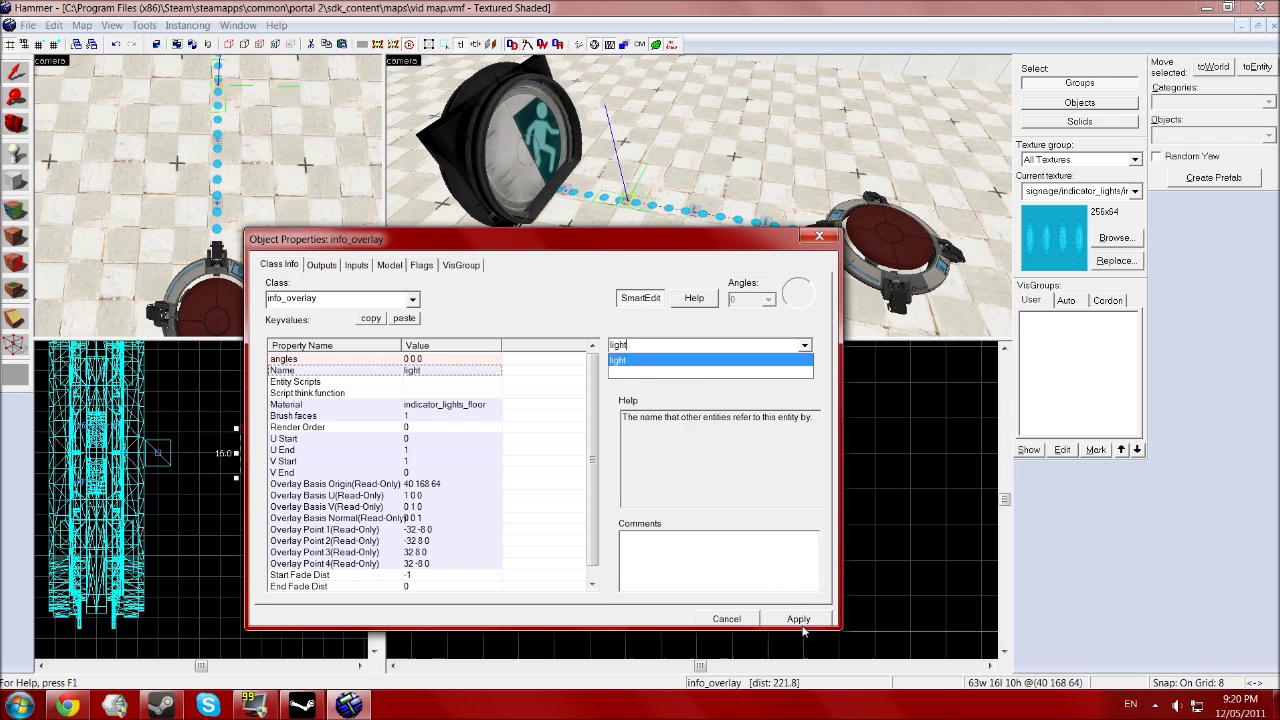
key("Return")
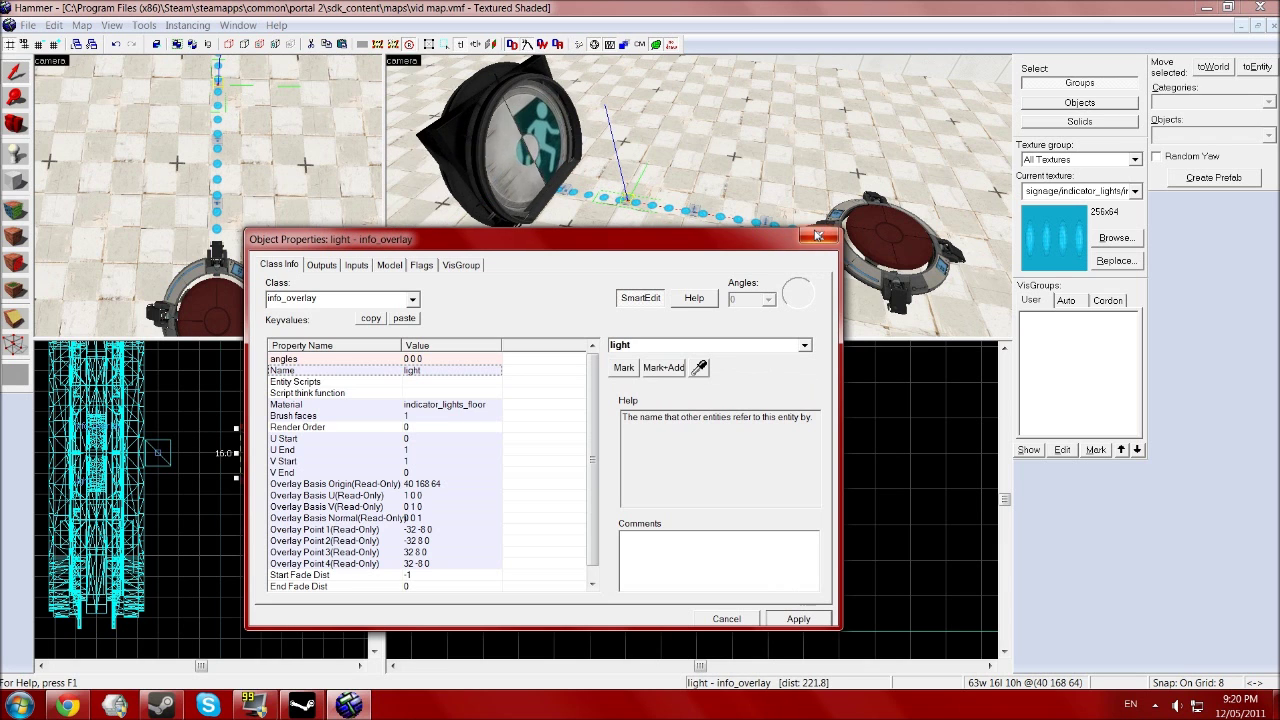
left_click(824, 241)
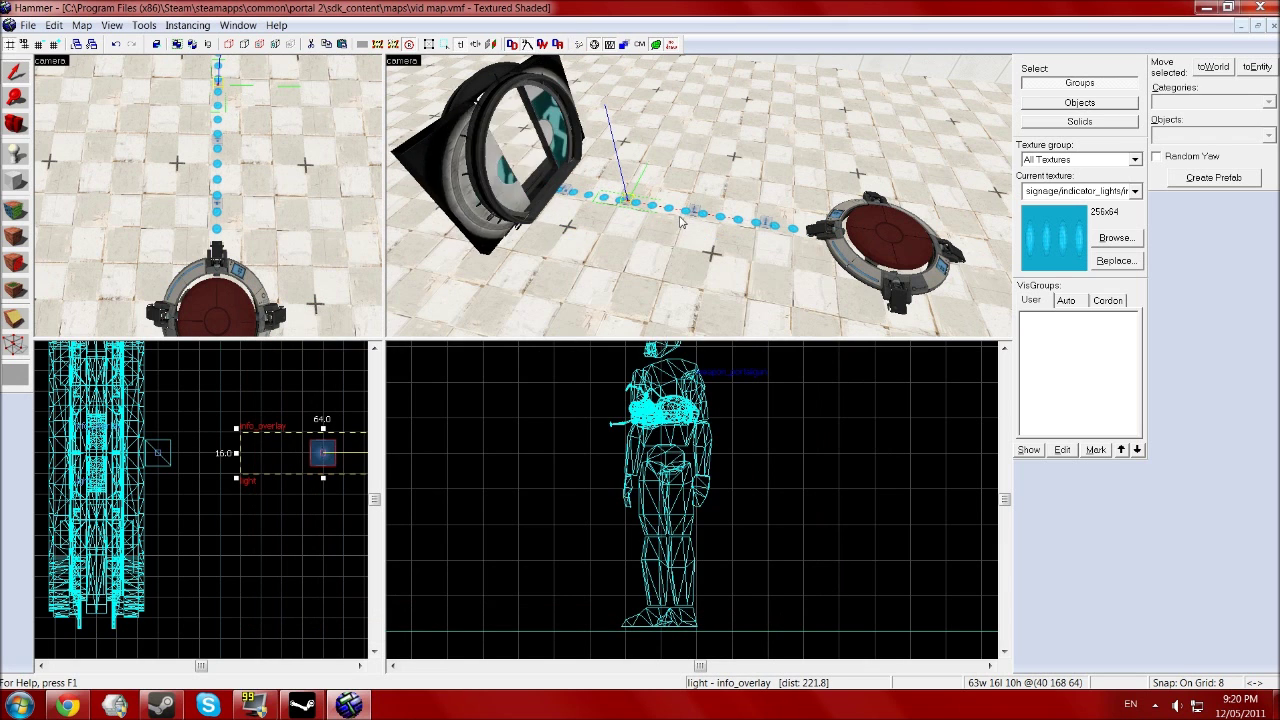
- Name the remaining two indicator-light overlays 'light' as well
double_click(690, 218)
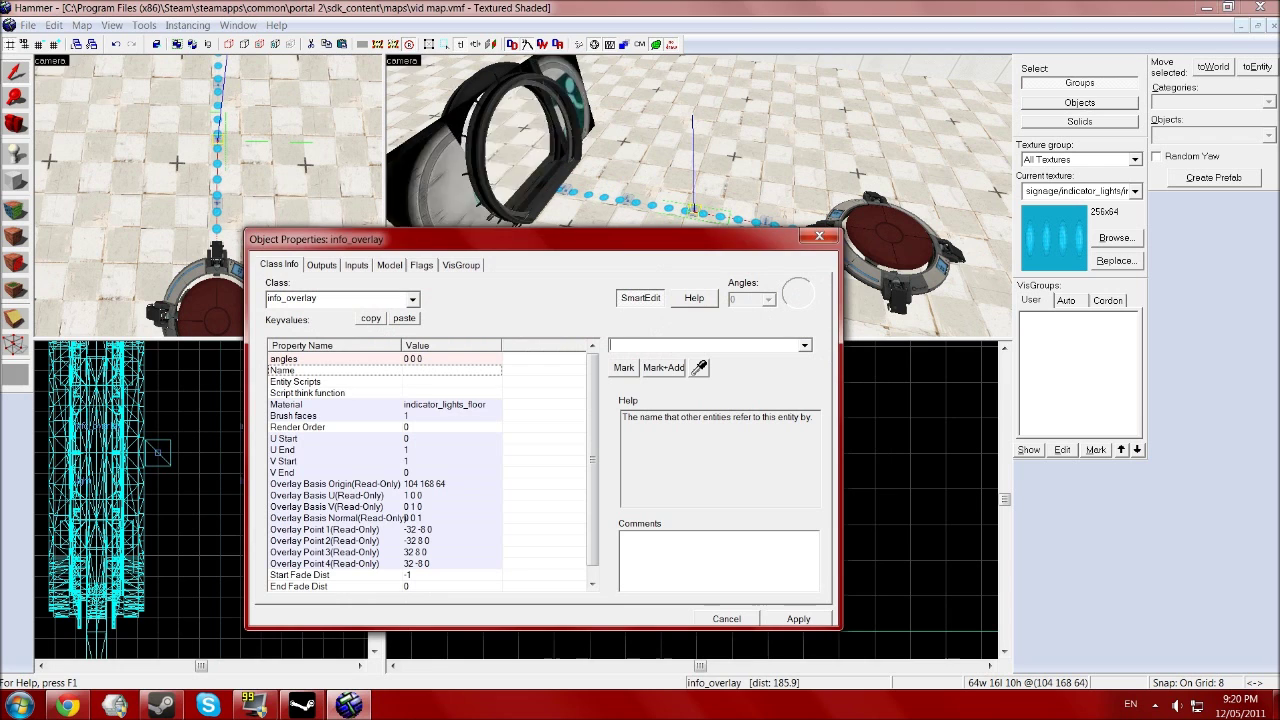
type("light")
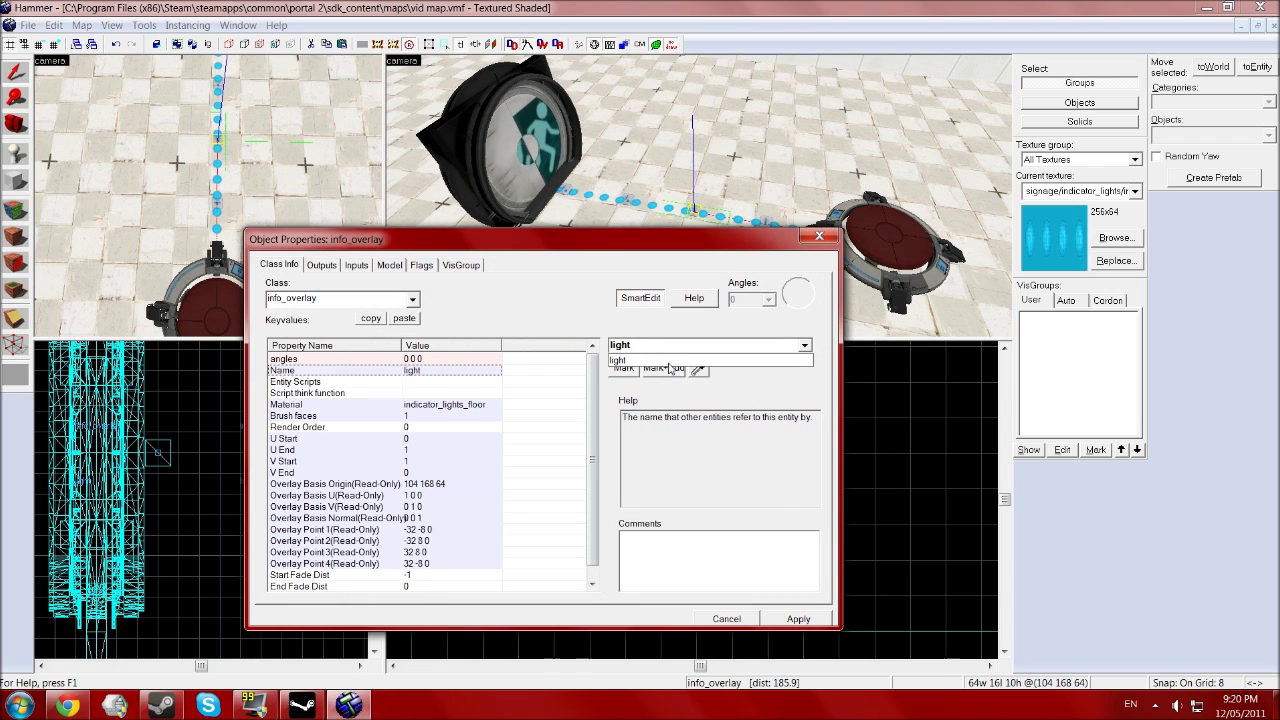
left_click(786, 619)
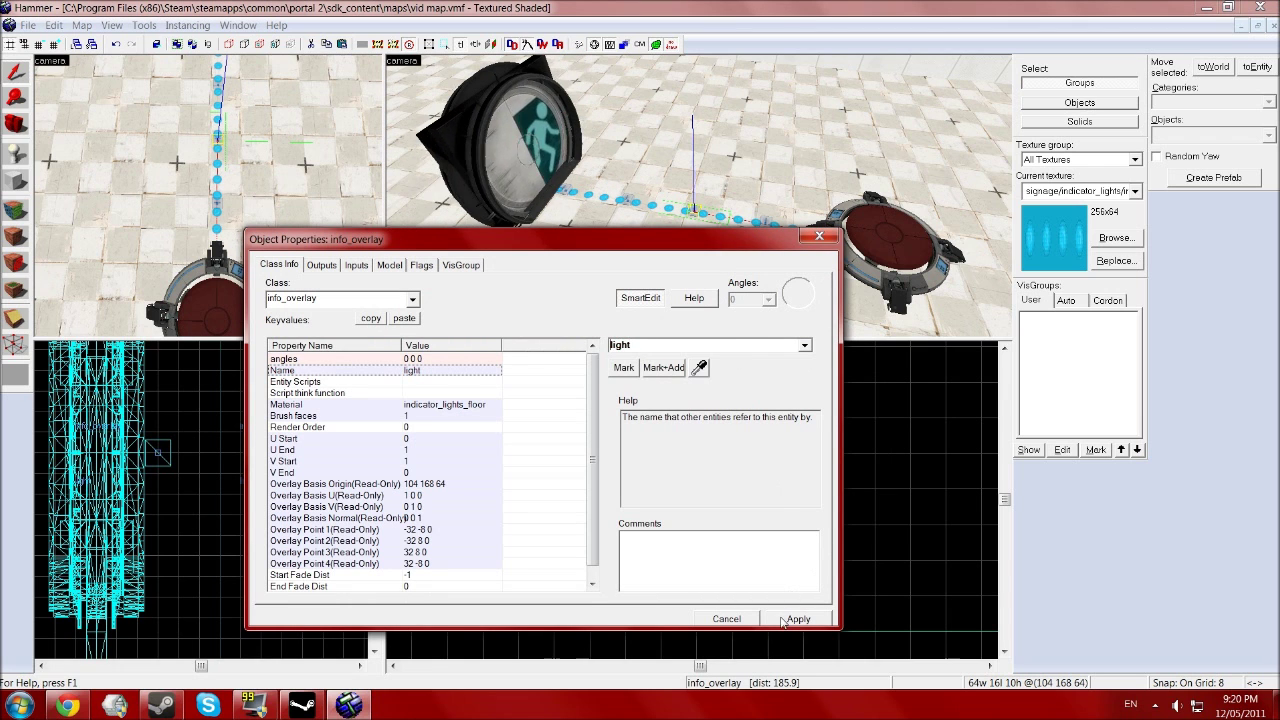
left_click(815, 236)
double_click(777, 226)
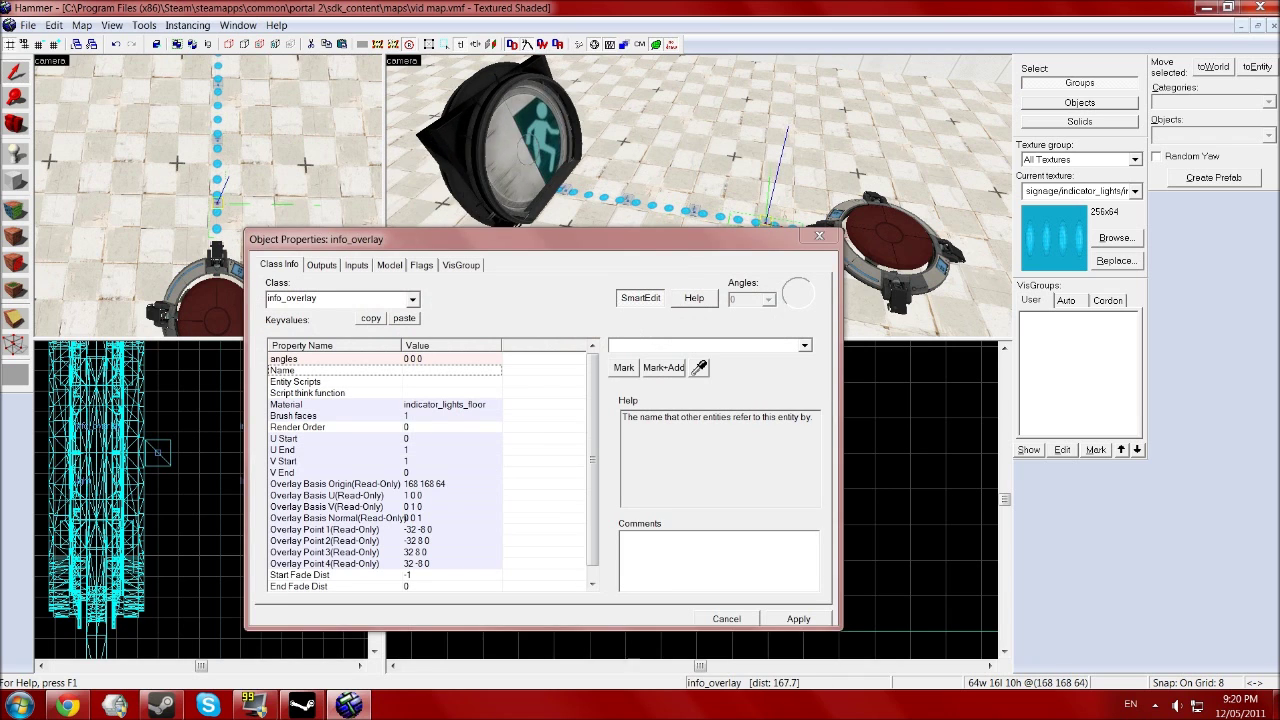
double_click(640, 355)
key("BackSpace")
type("light")
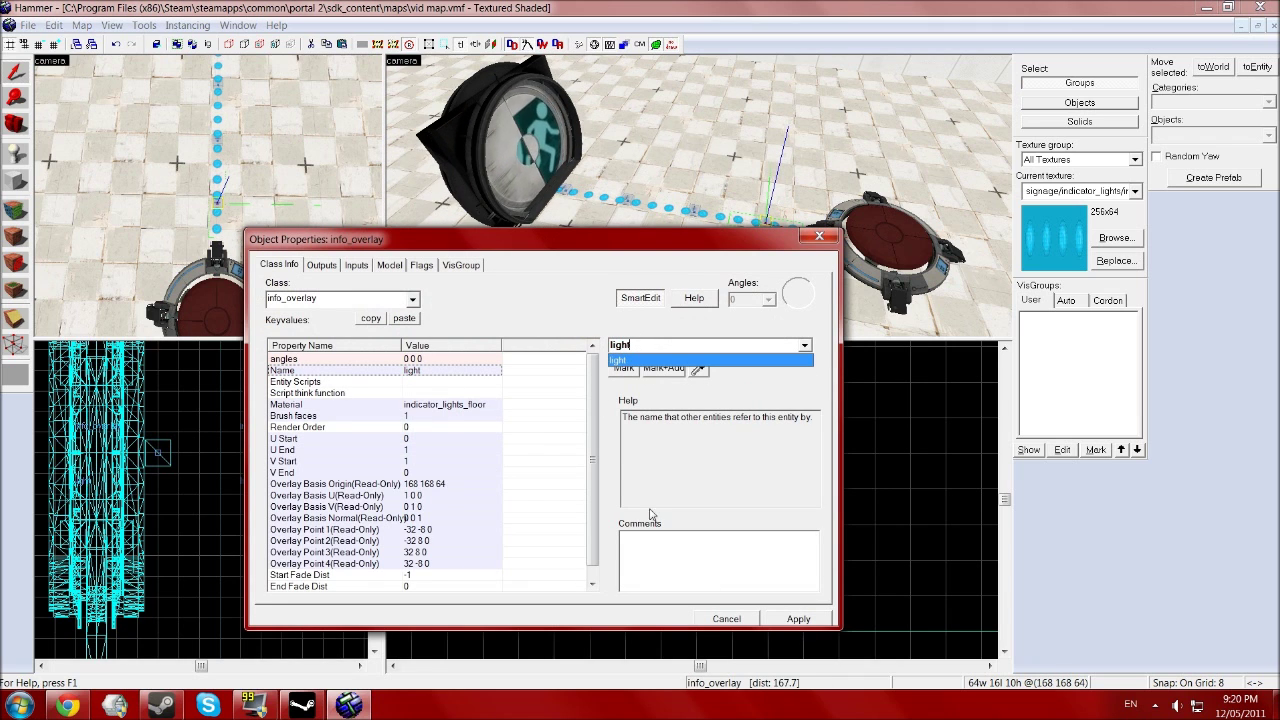
left_click(797, 619)
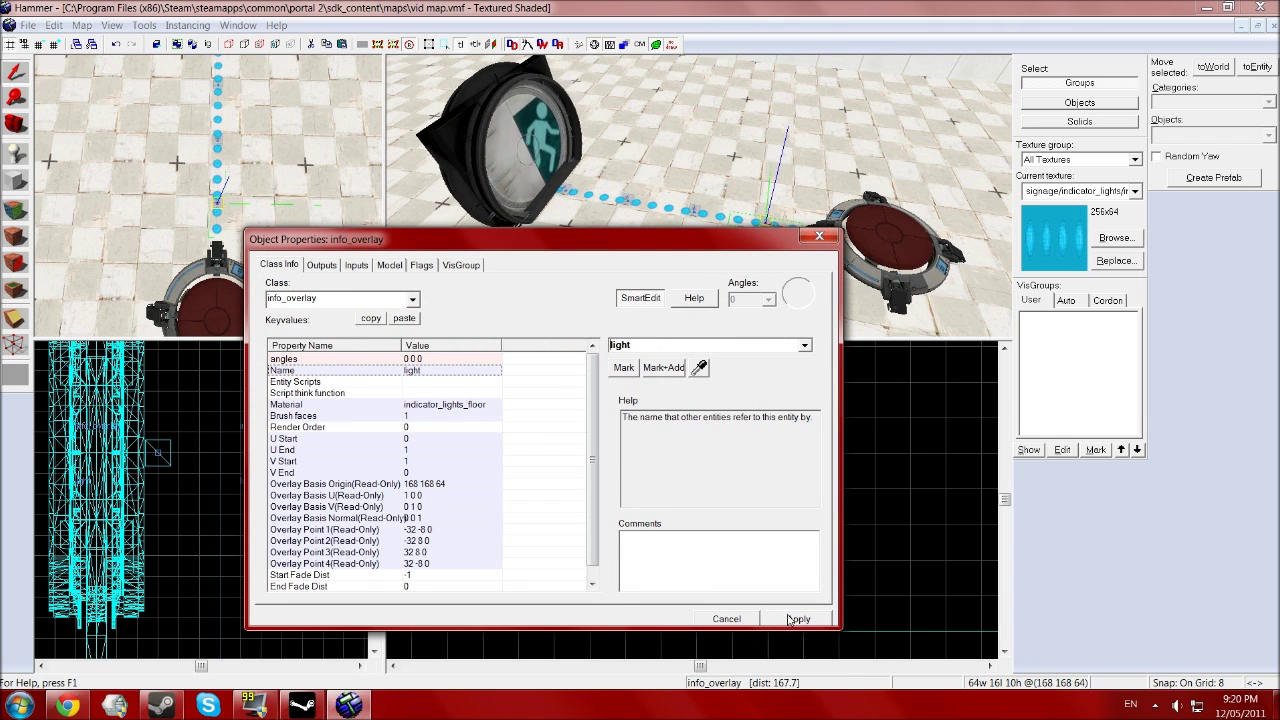
left_click(818, 237)
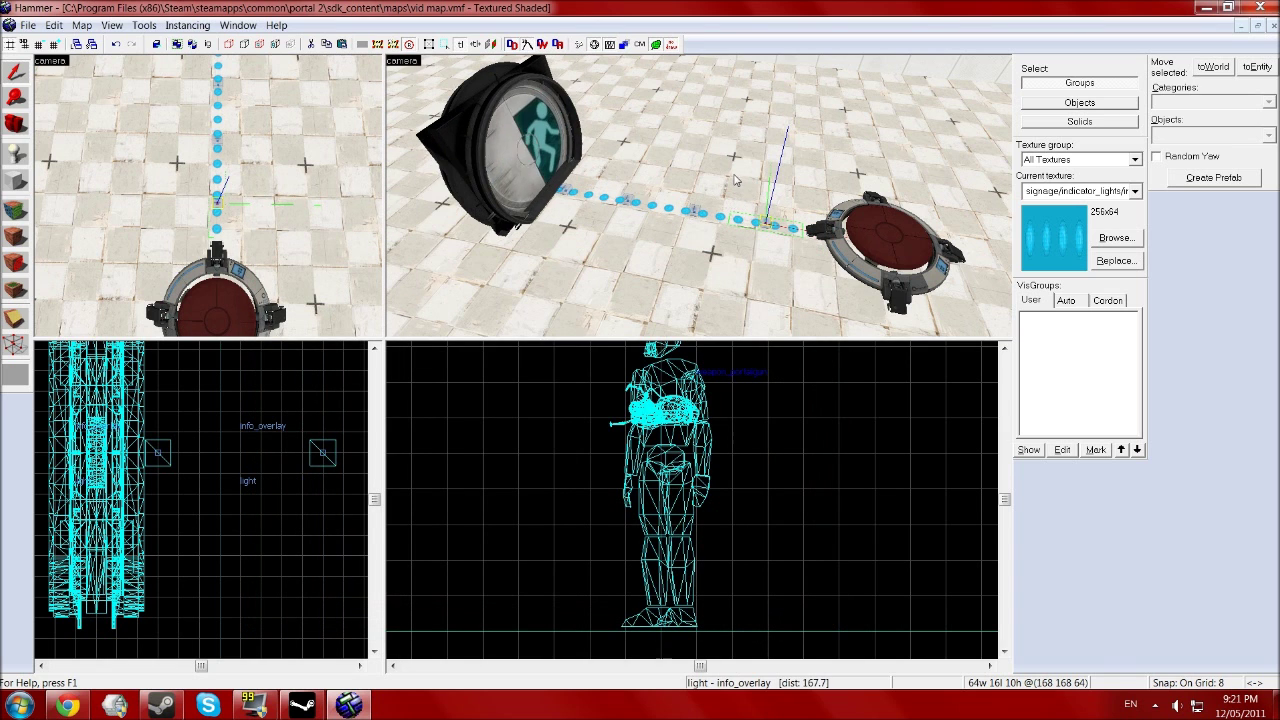
left_click(15, 152)
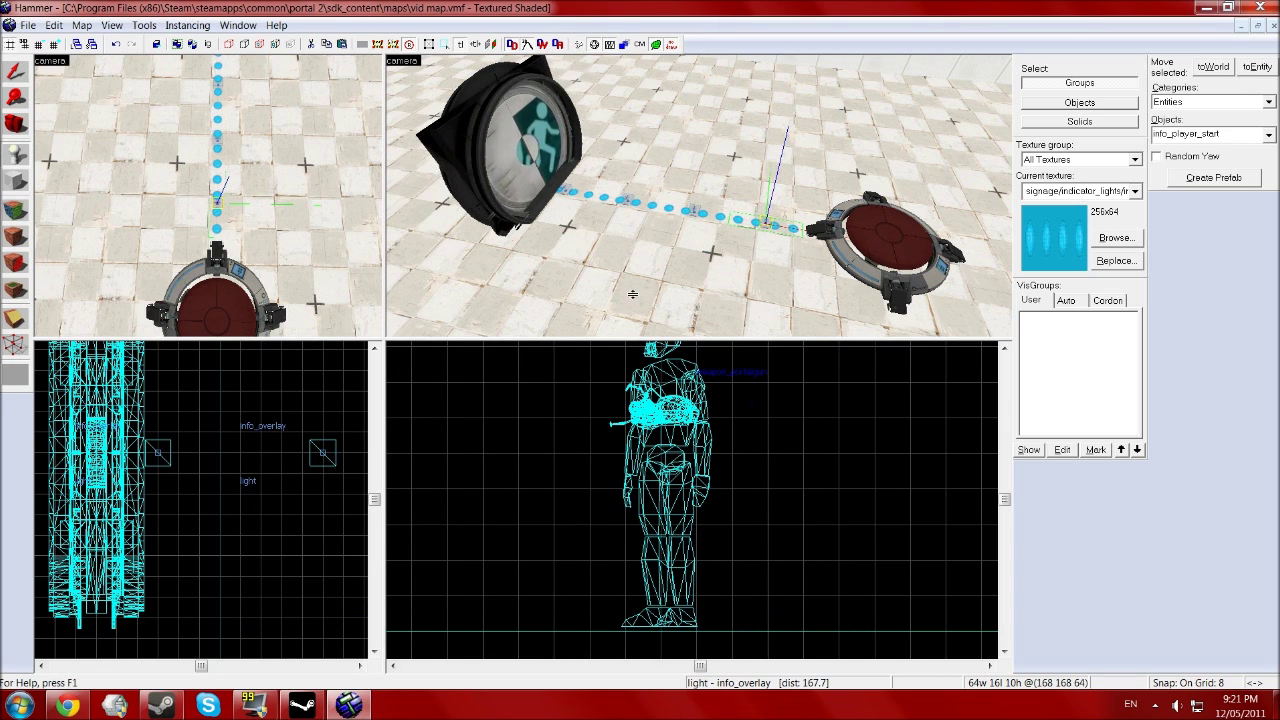
- Place a new entity on the floor and change its class to env_texturetoggle
left_click(672, 267)
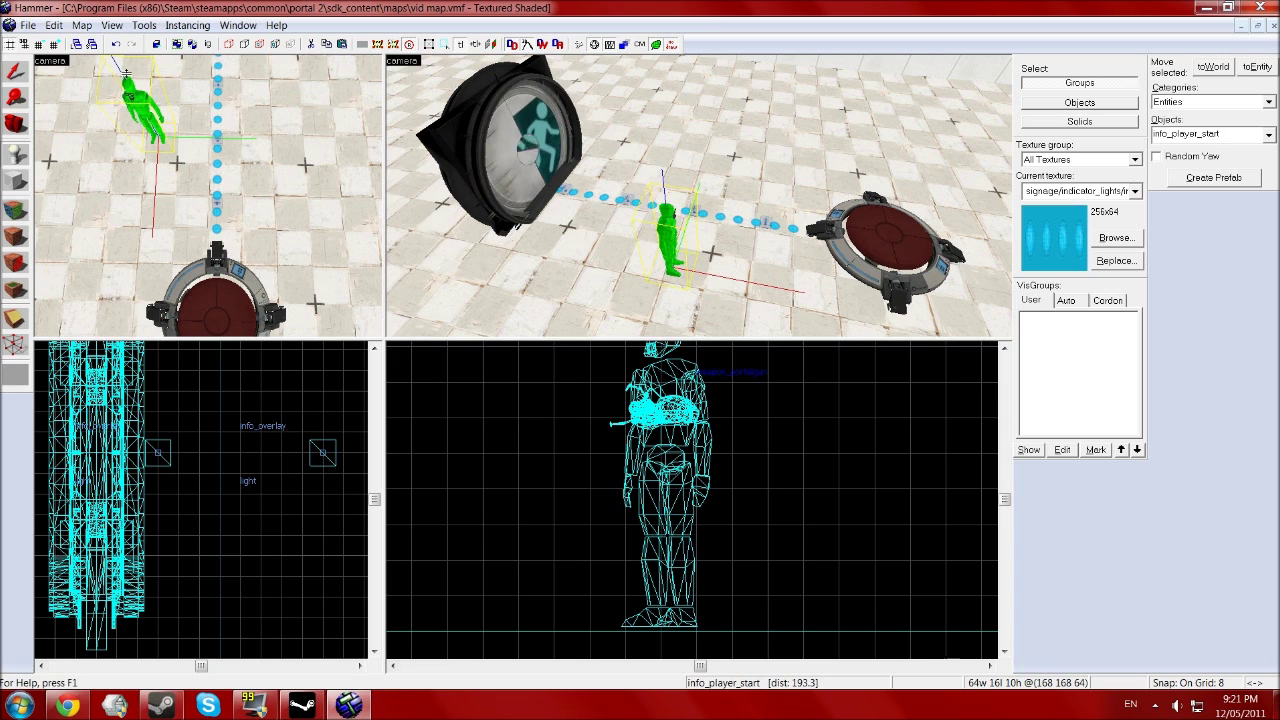
left_click(17, 70)
double_click(668, 238)
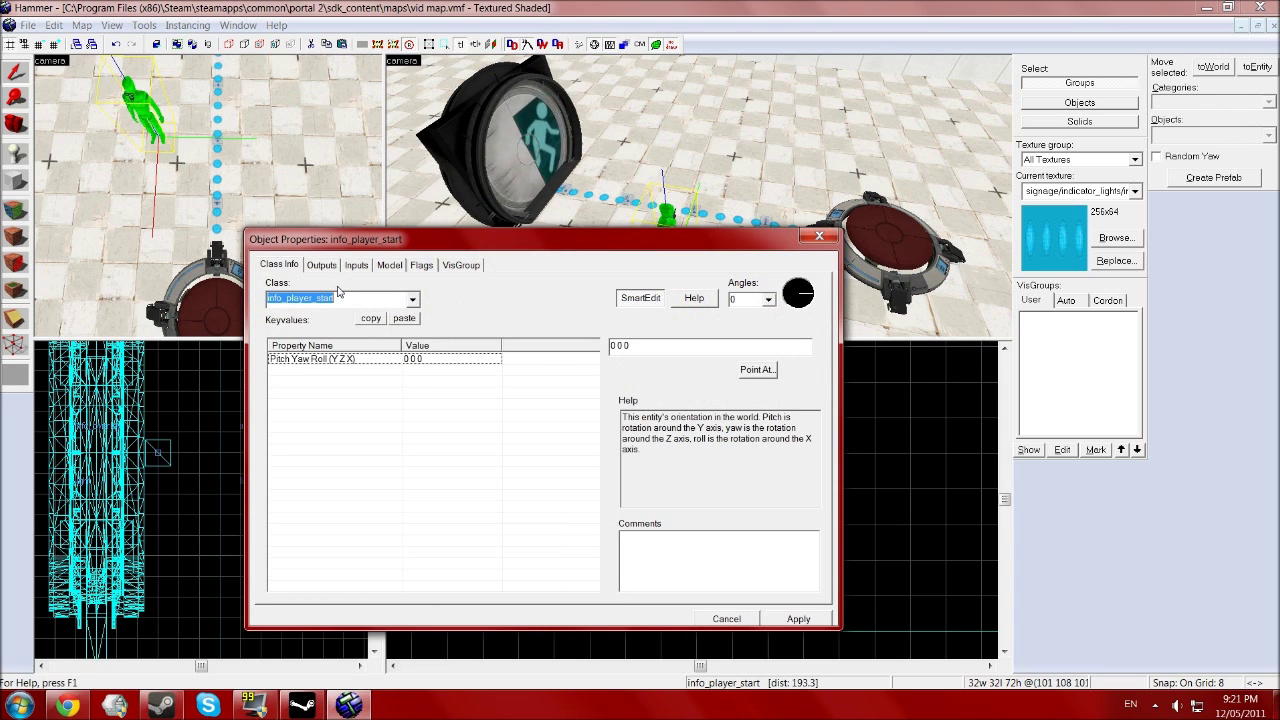
type("env")
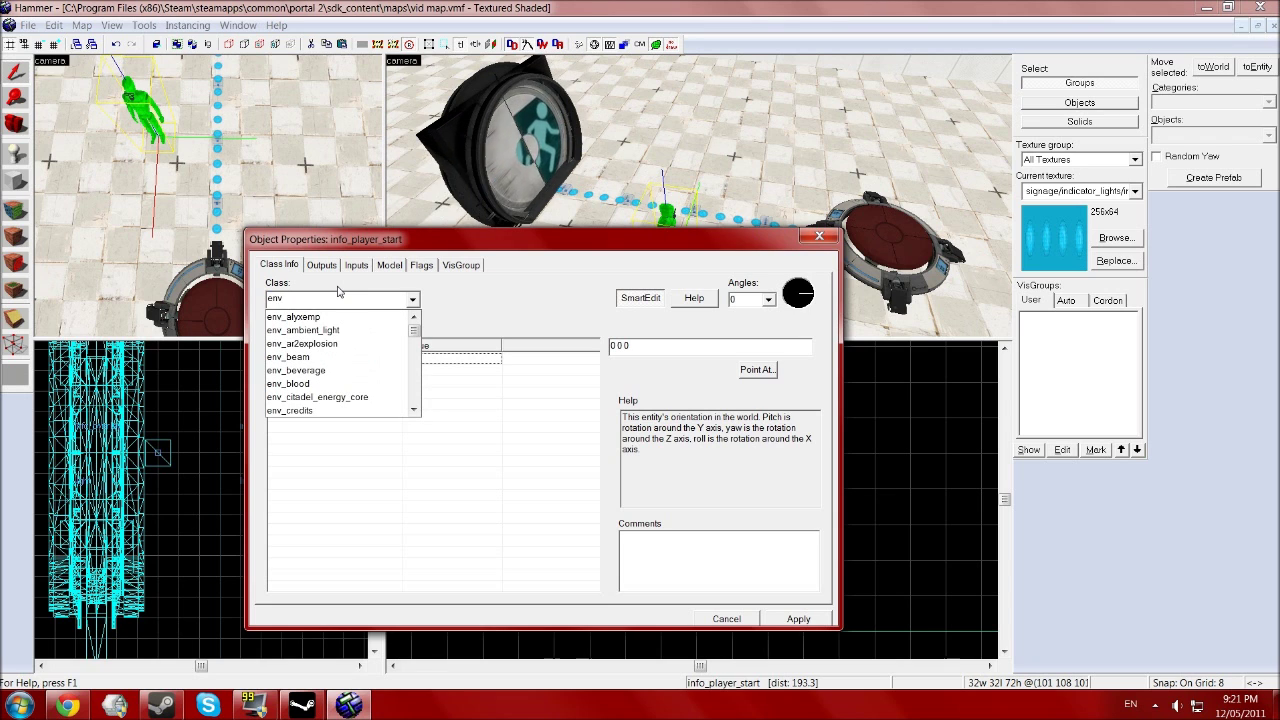
type("_texture")
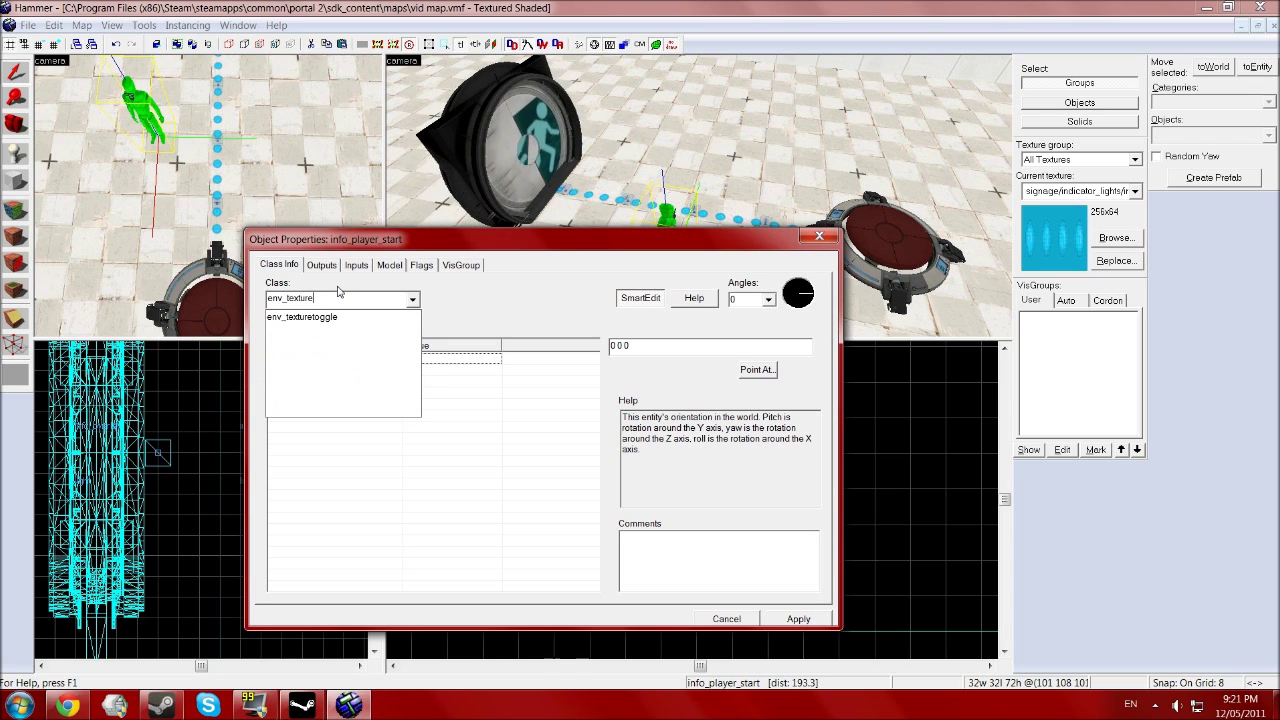
left_click(338, 318)
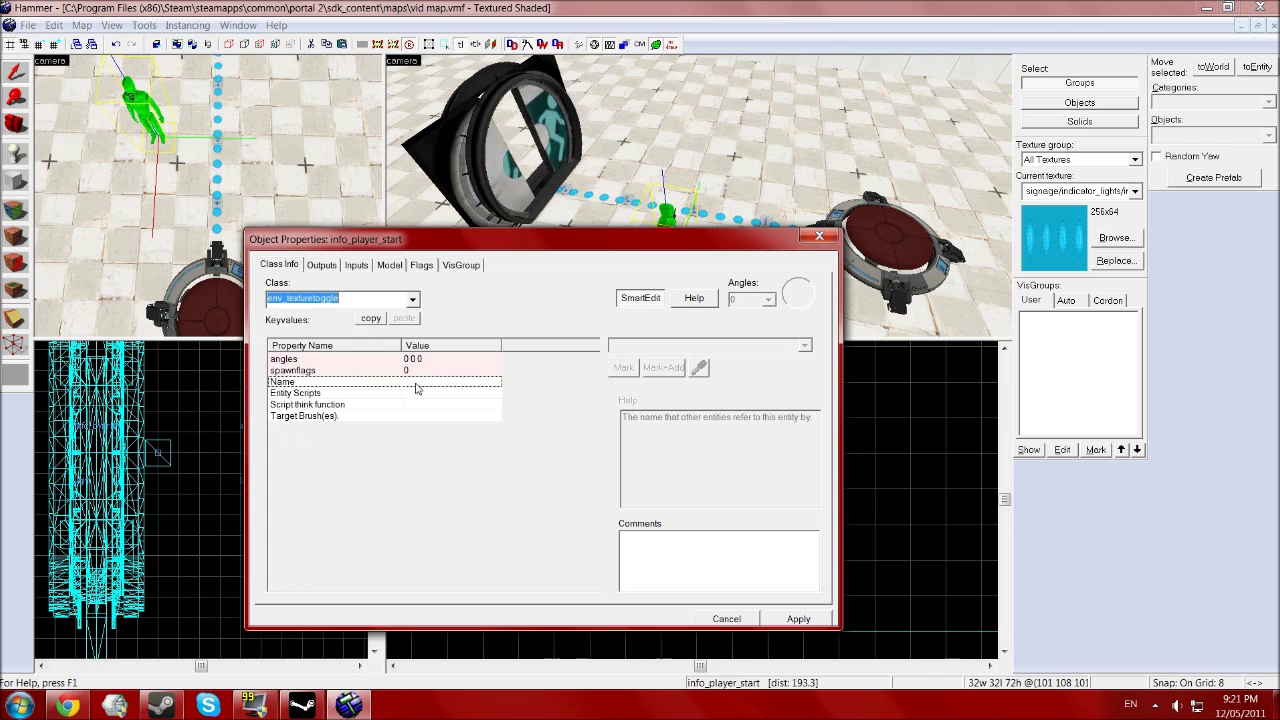
left_click(519, 414)
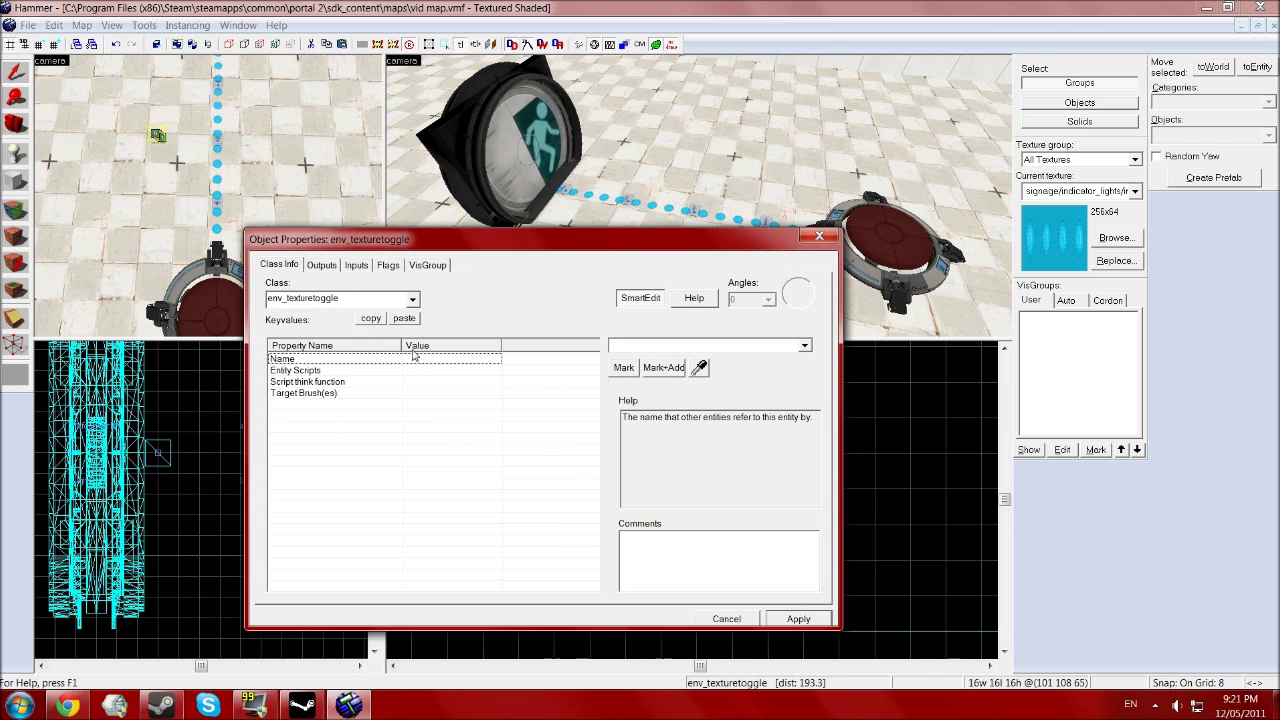
- Name the env_texturetoggle 'switcher' and set its Target Brush(es) to light
left_click(669, 347)
type("sw")
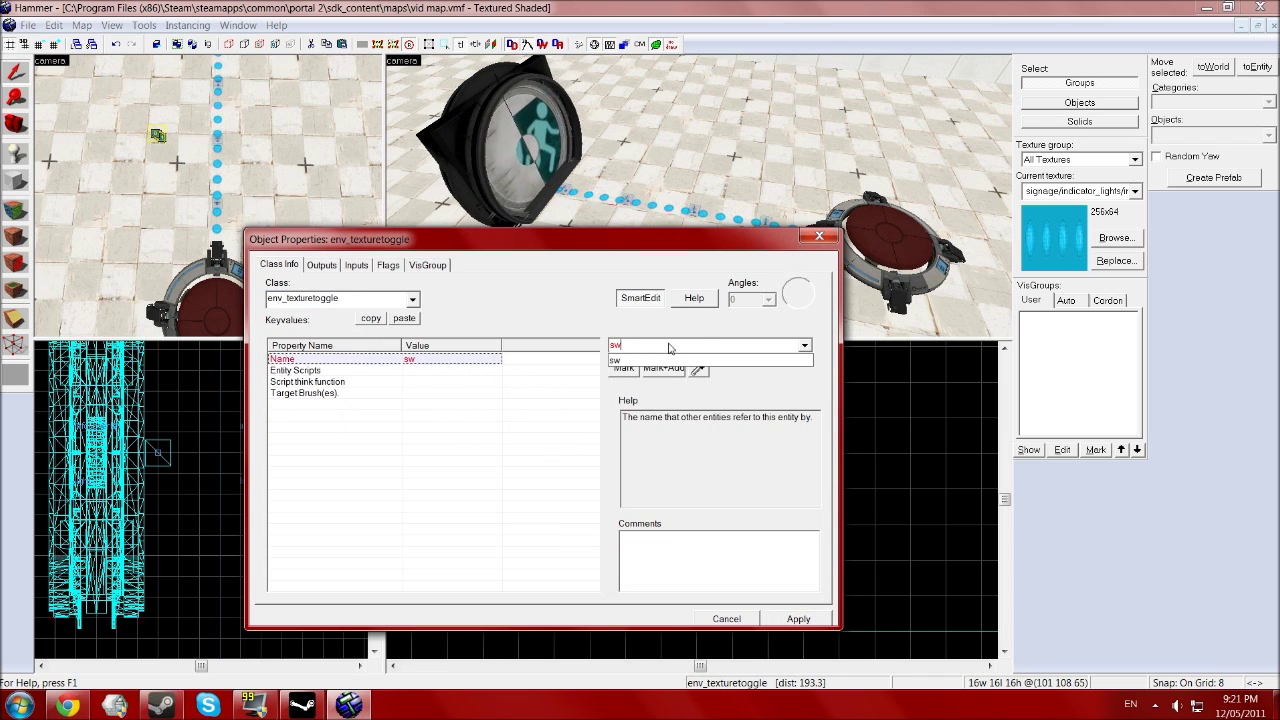
type("itch")
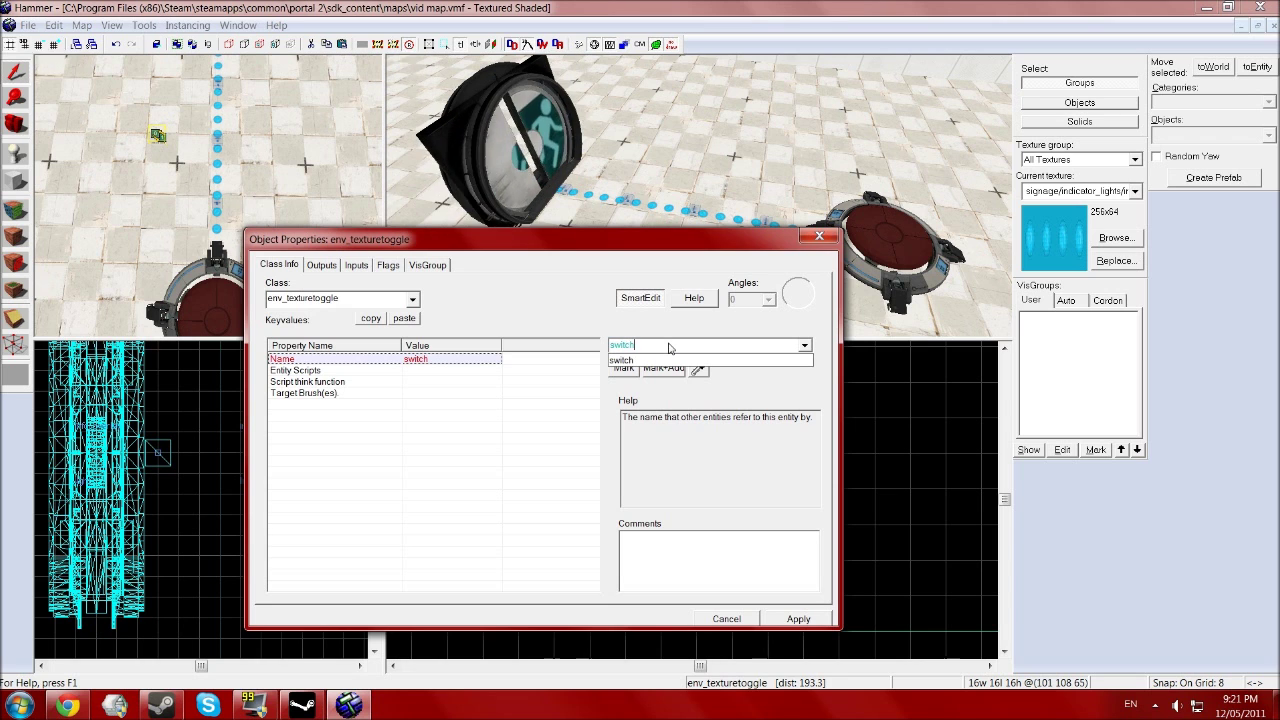
type("er")
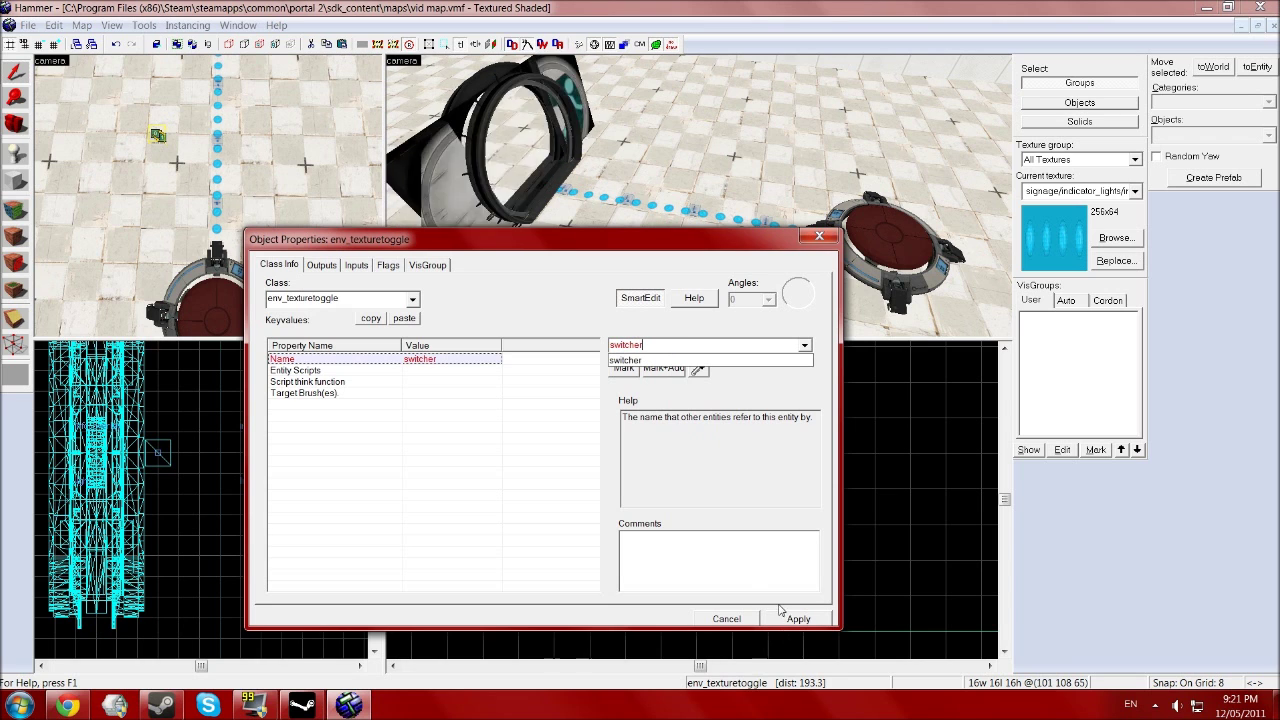
left_click(795, 619)
left_click(416, 396)
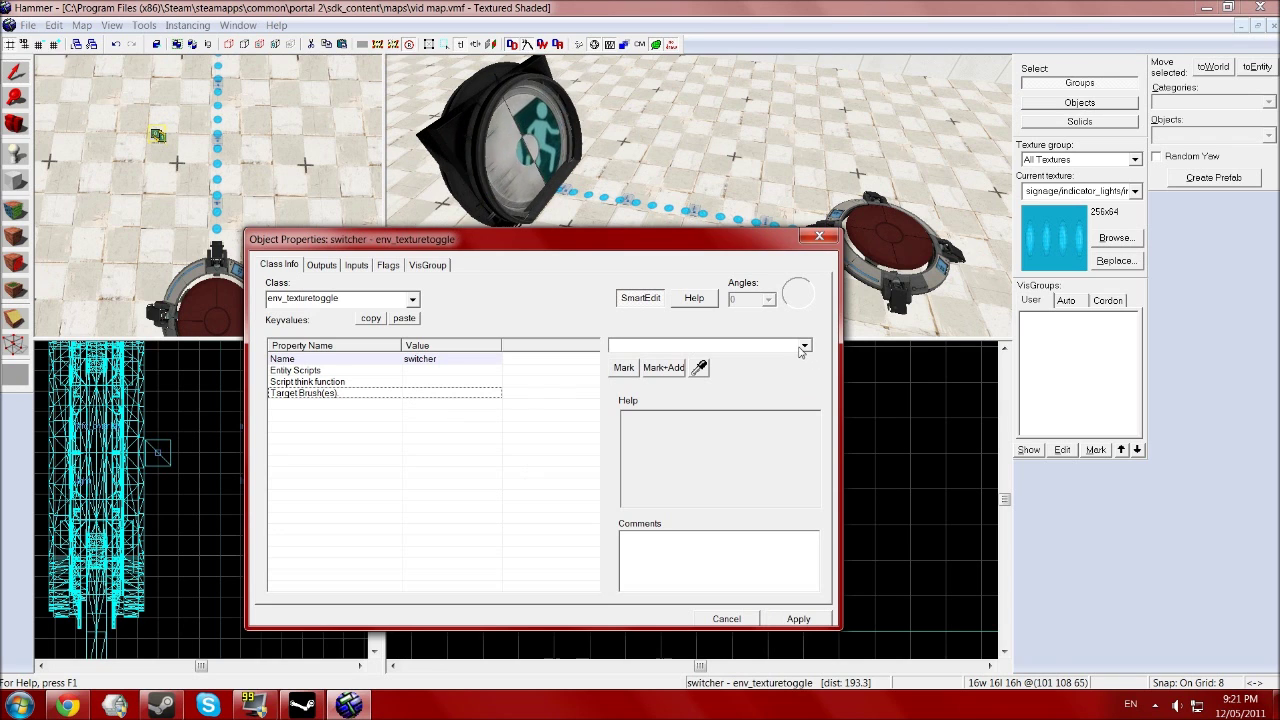
left_click(750, 345)
left_click(716, 385)
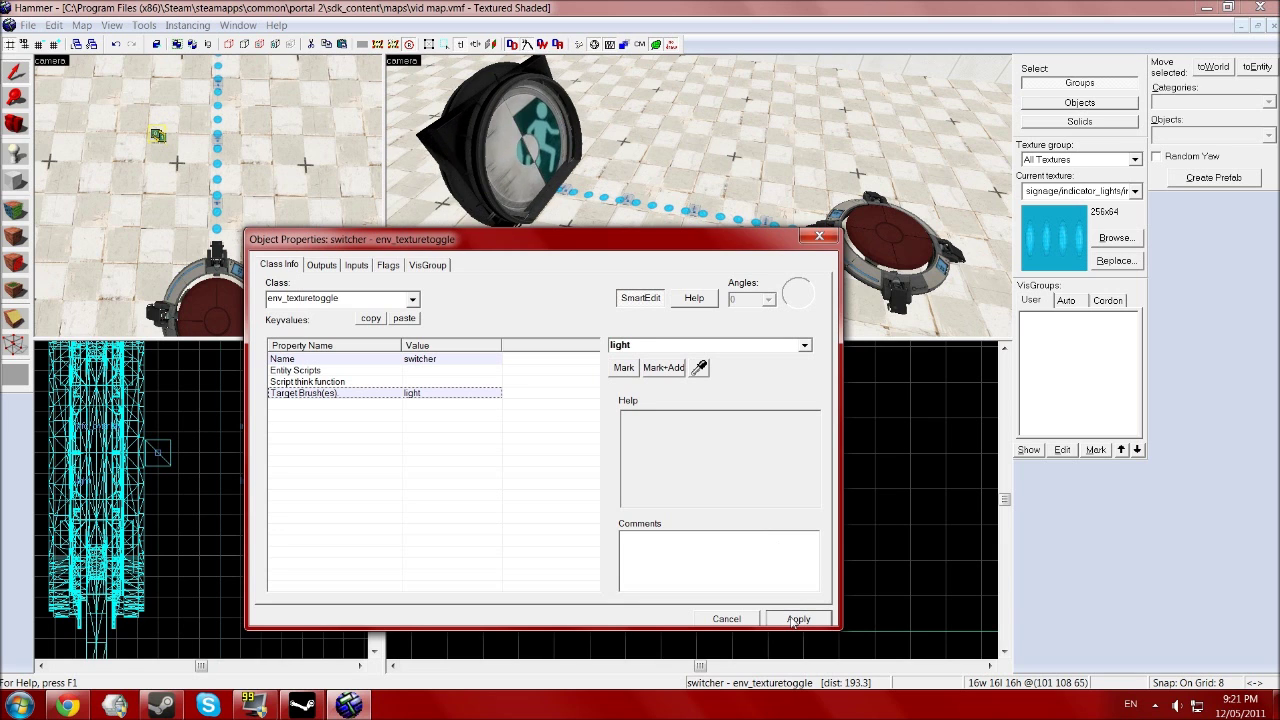
left_click(795, 619)
left_click(819, 240)
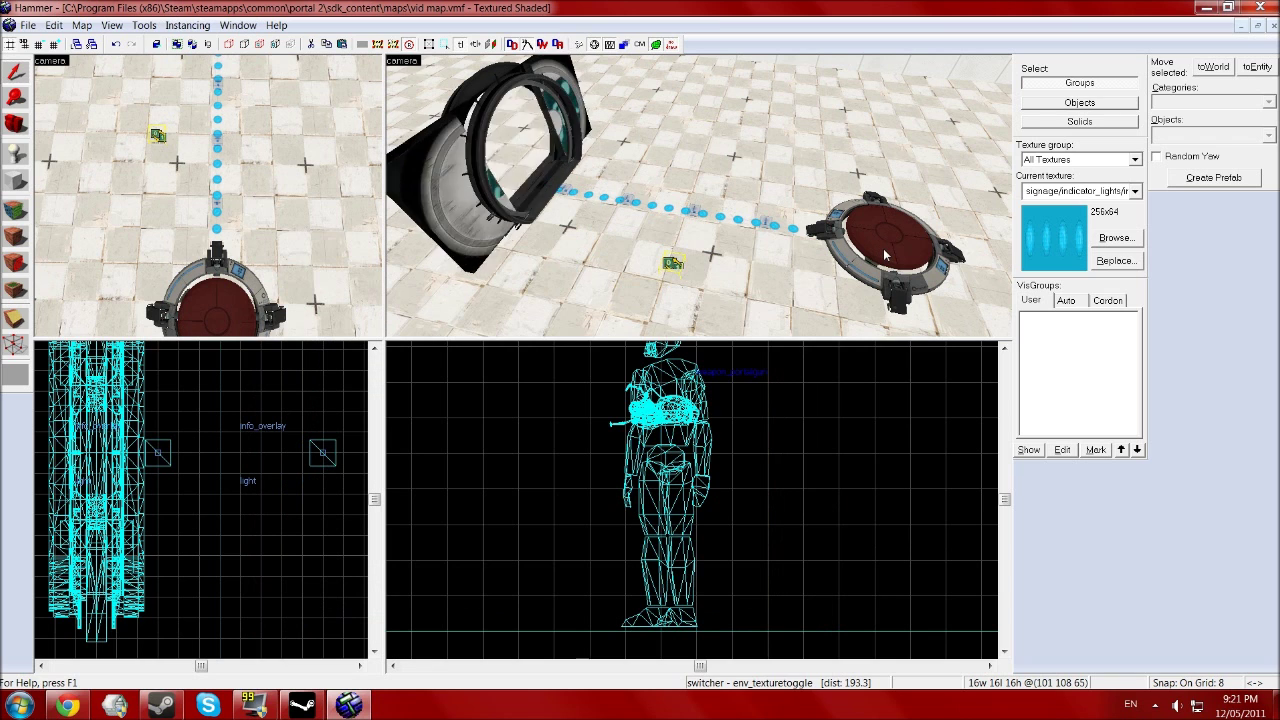
- Add a floor button output: OnPressed → switcher SetTextureIndex 1
double_click(883, 248)
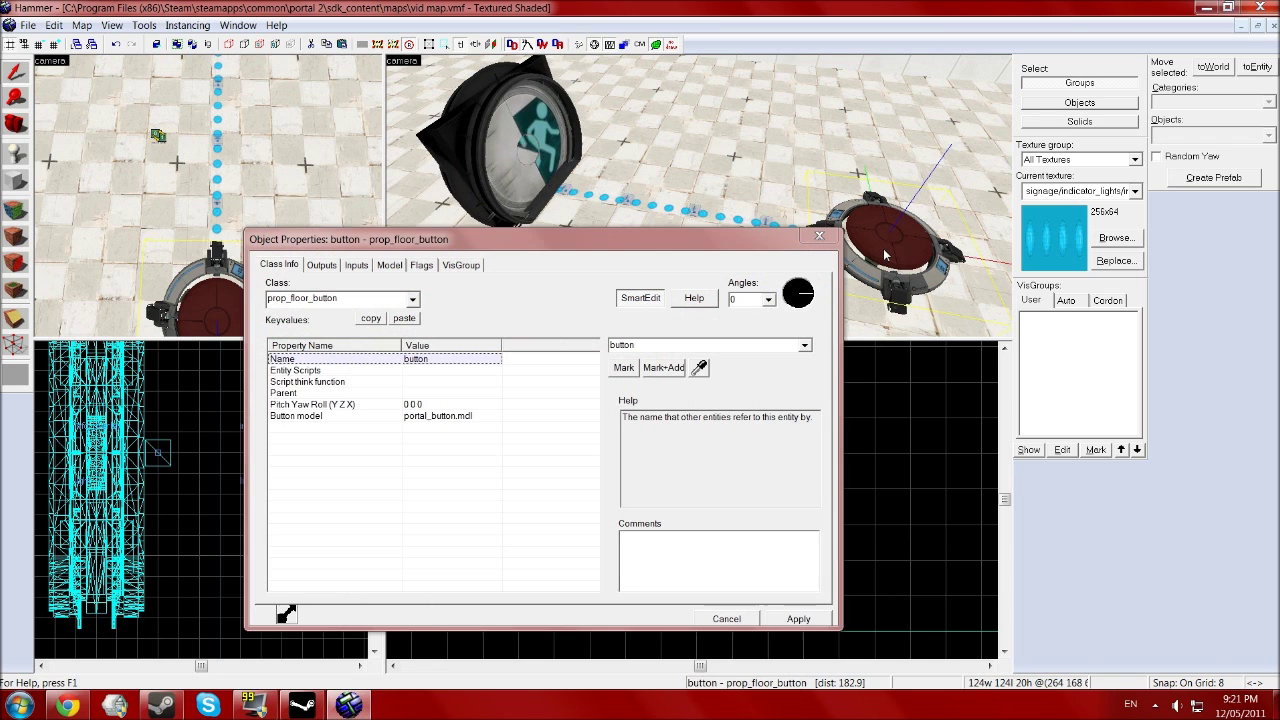
left_click(322, 268)
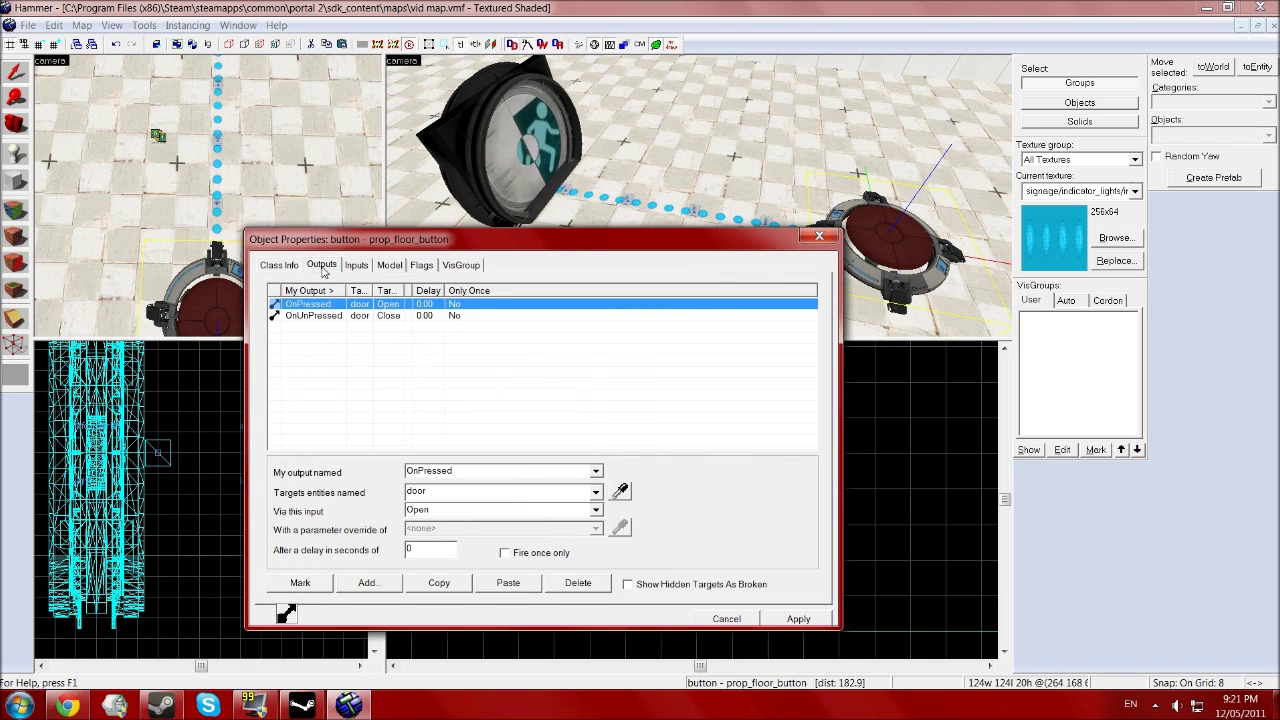
left_click(372, 586)
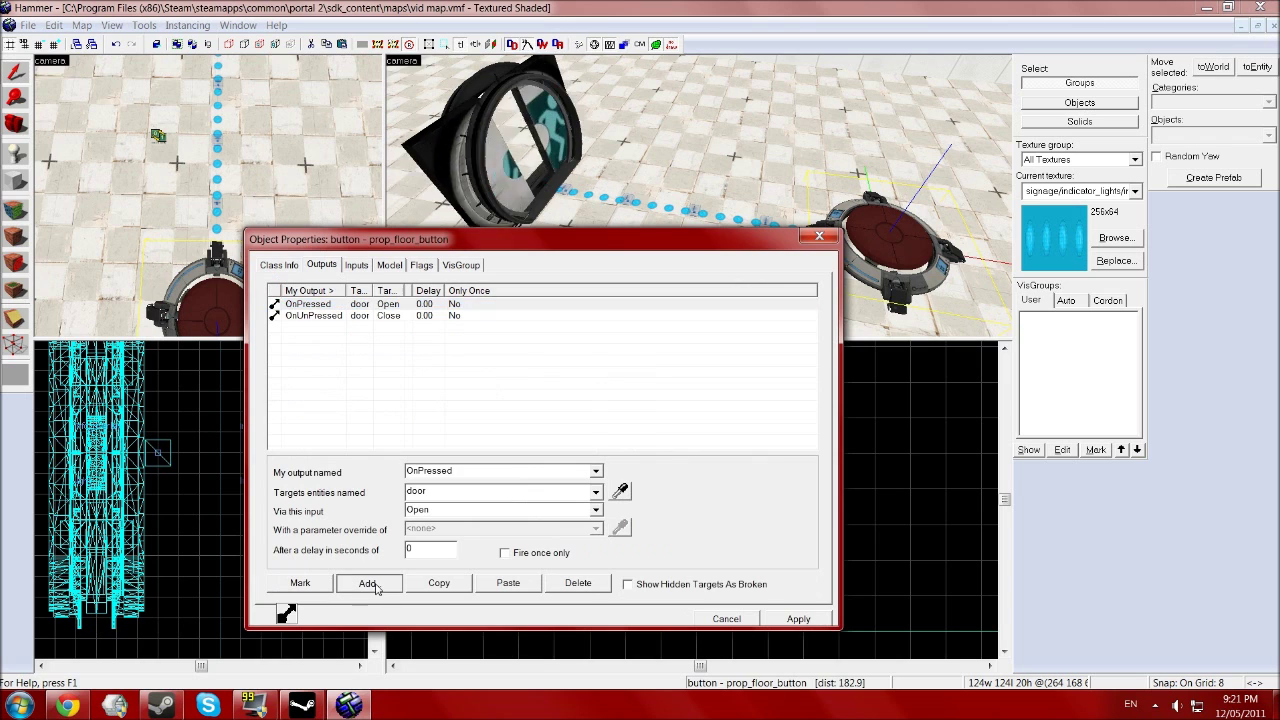
left_click(598, 472)
left_click(535, 485)
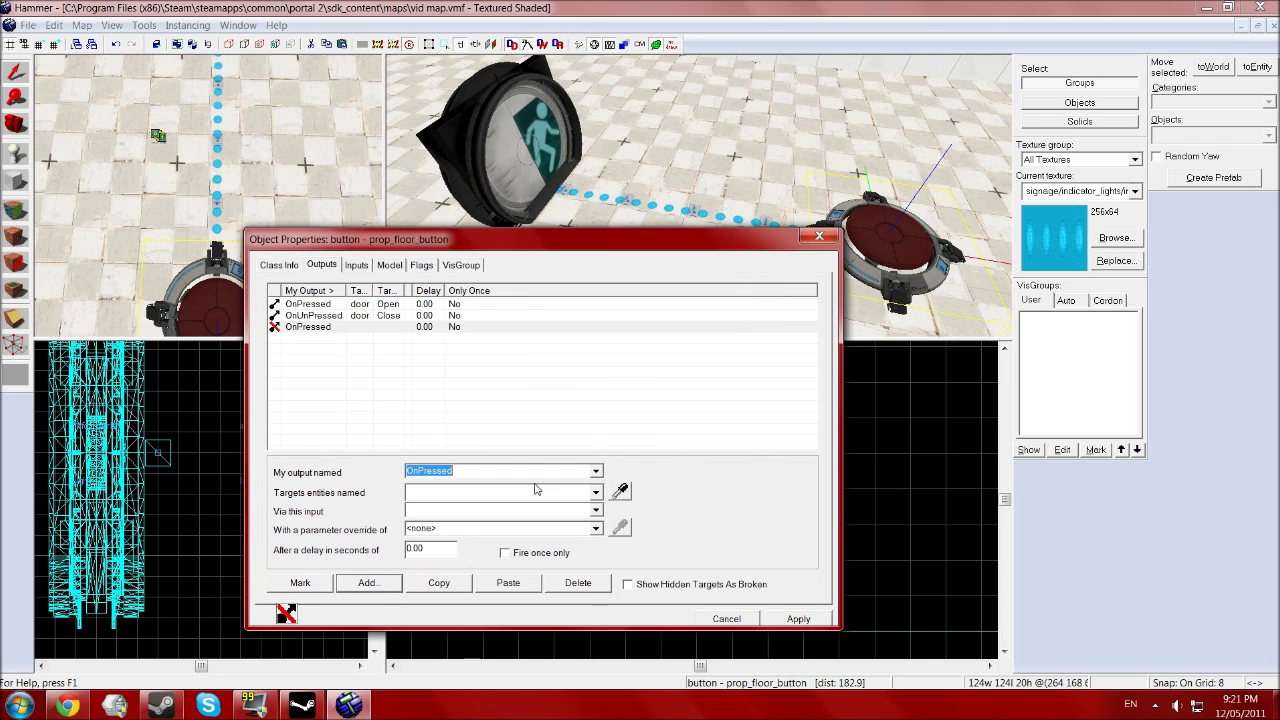
left_click(535, 492)
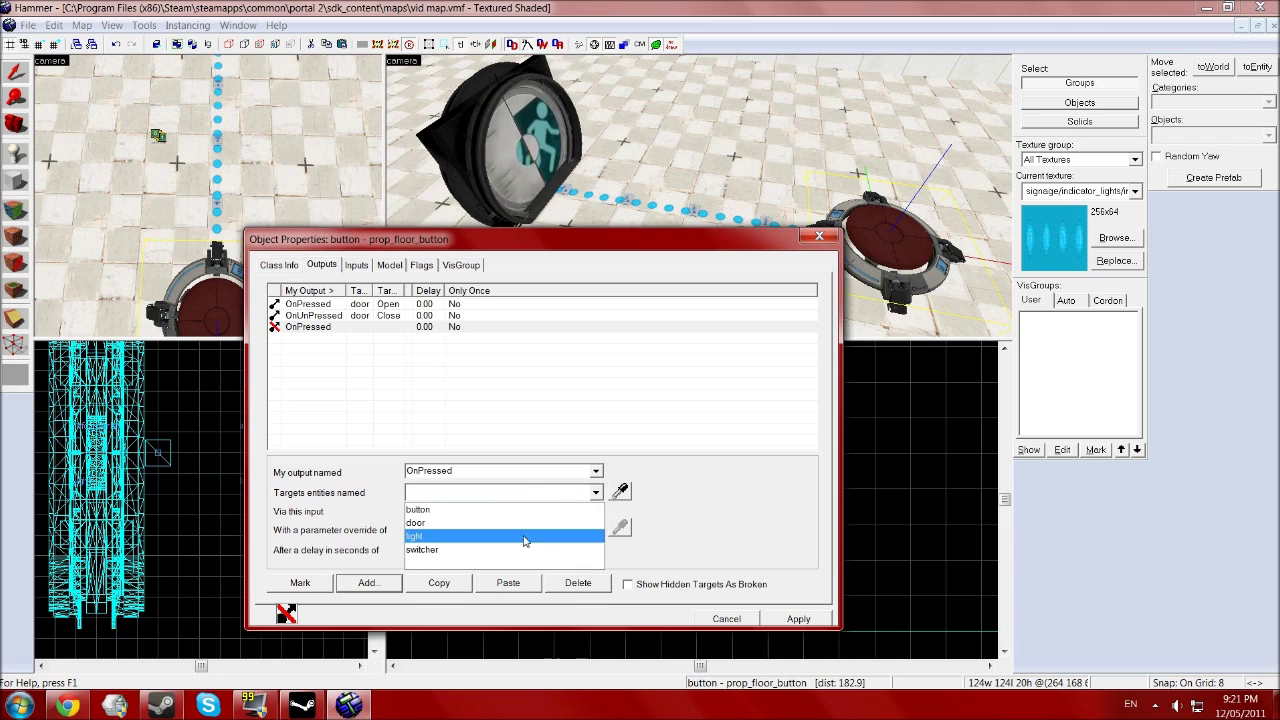
left_click(526, 549)
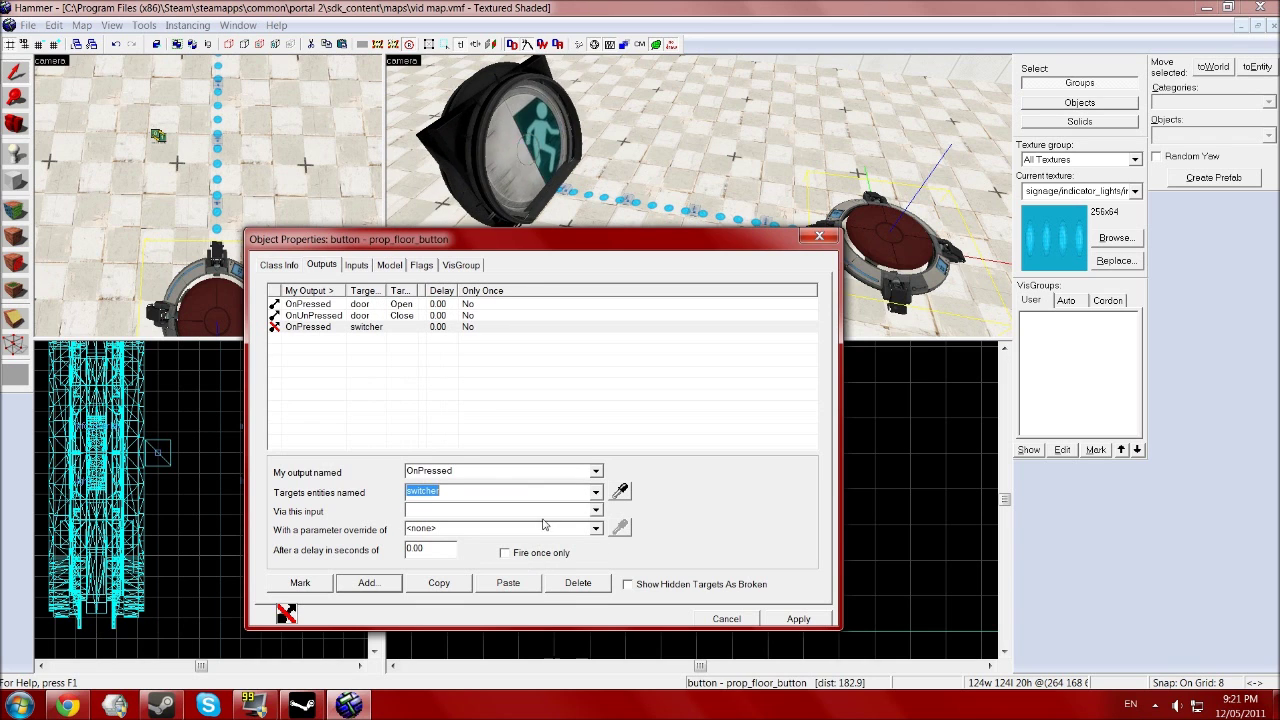
left_click(596, 511)
left_click_drag(600, 553, 602, 580)
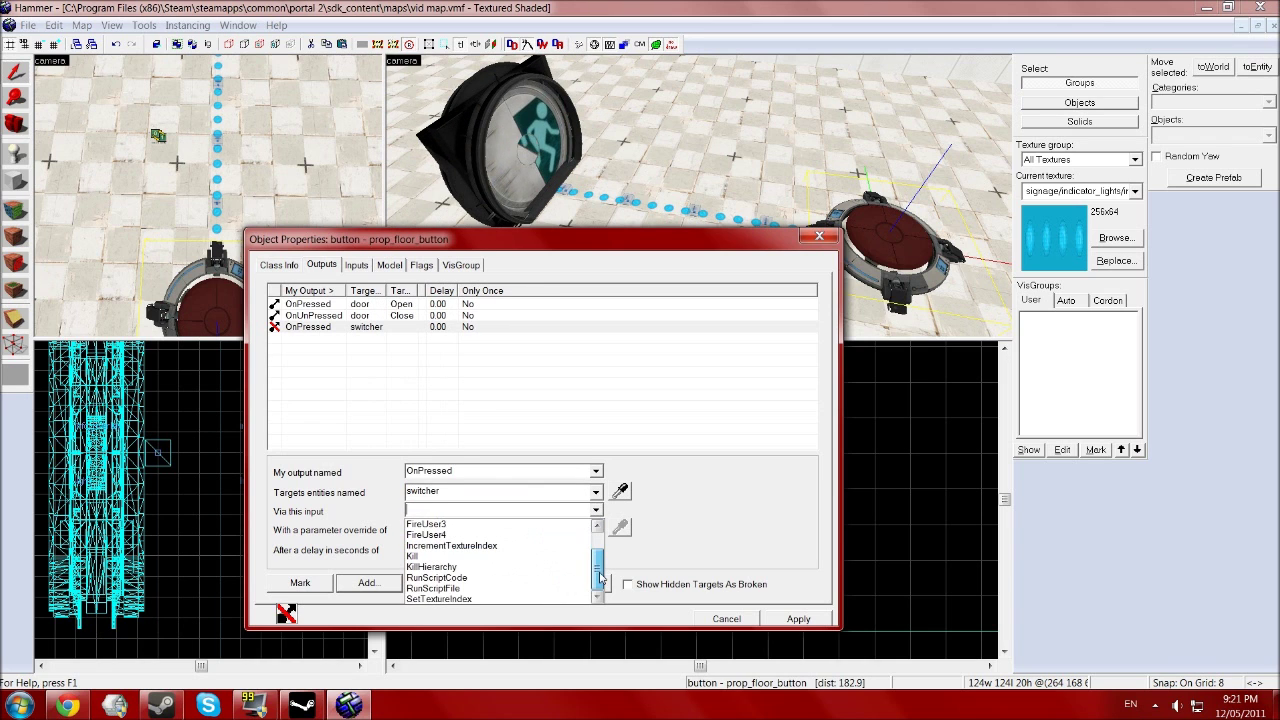
left_click(548, 598)
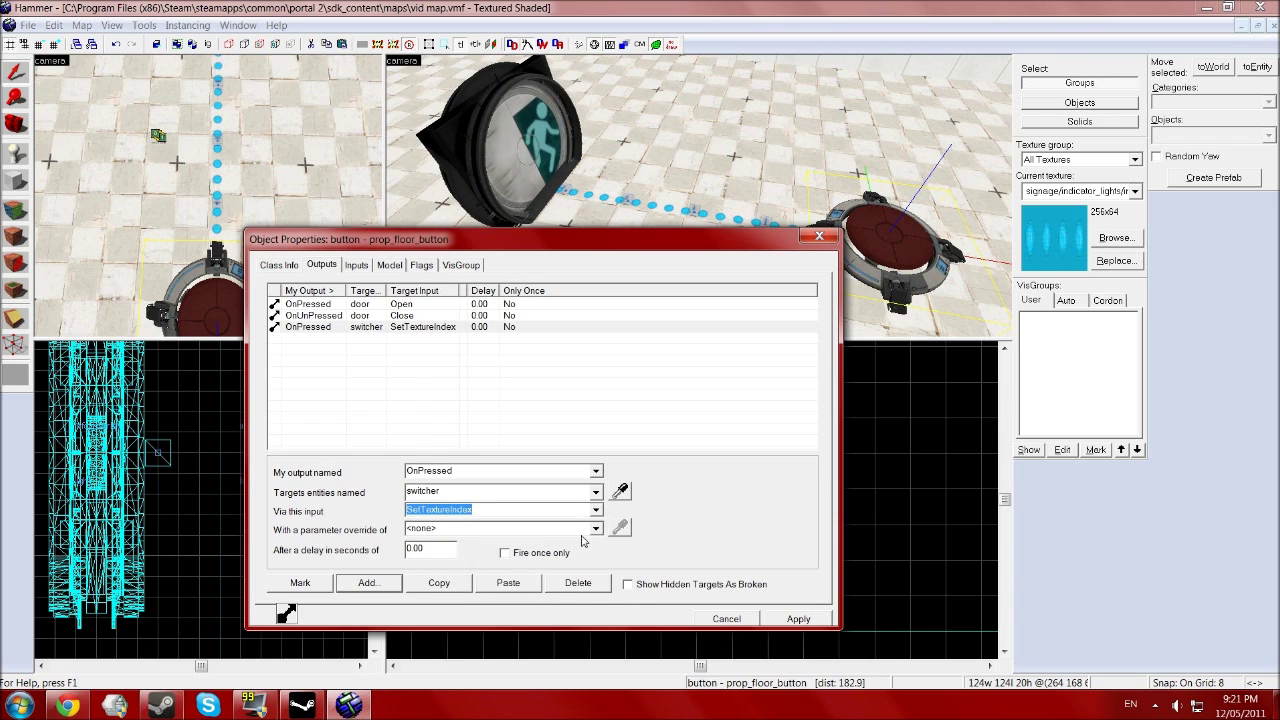
key("Tab")
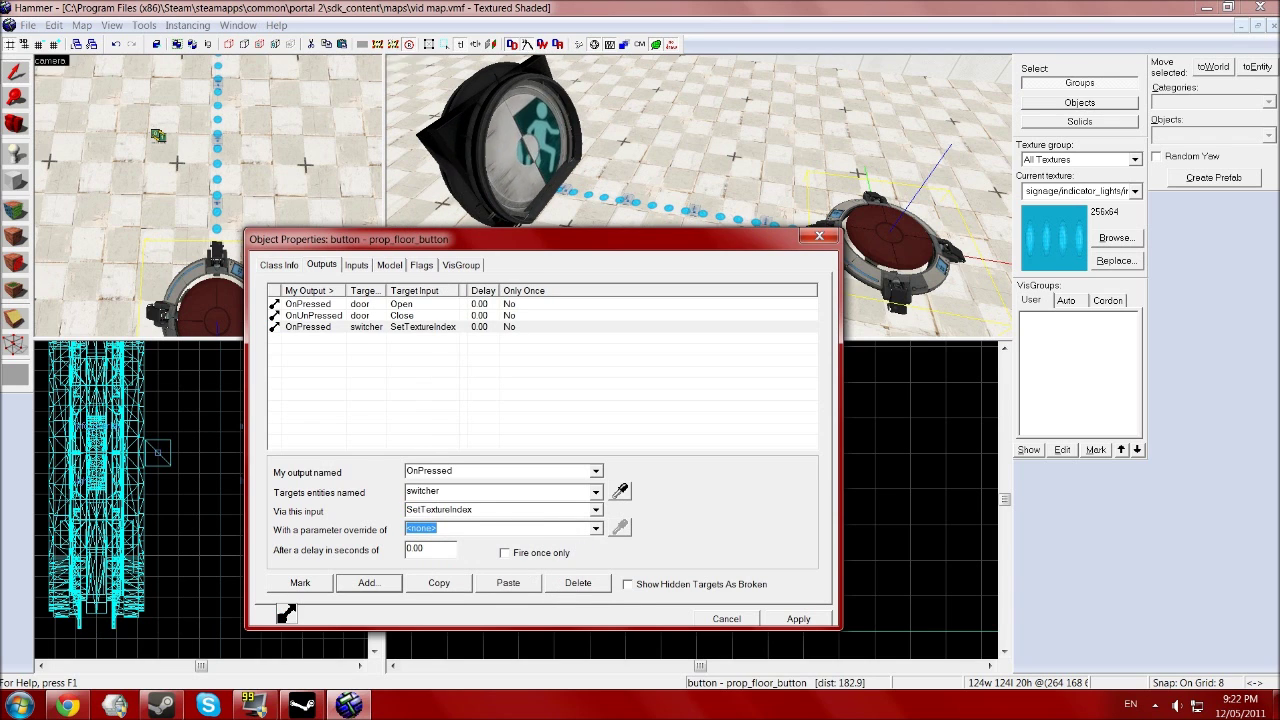
type("1")
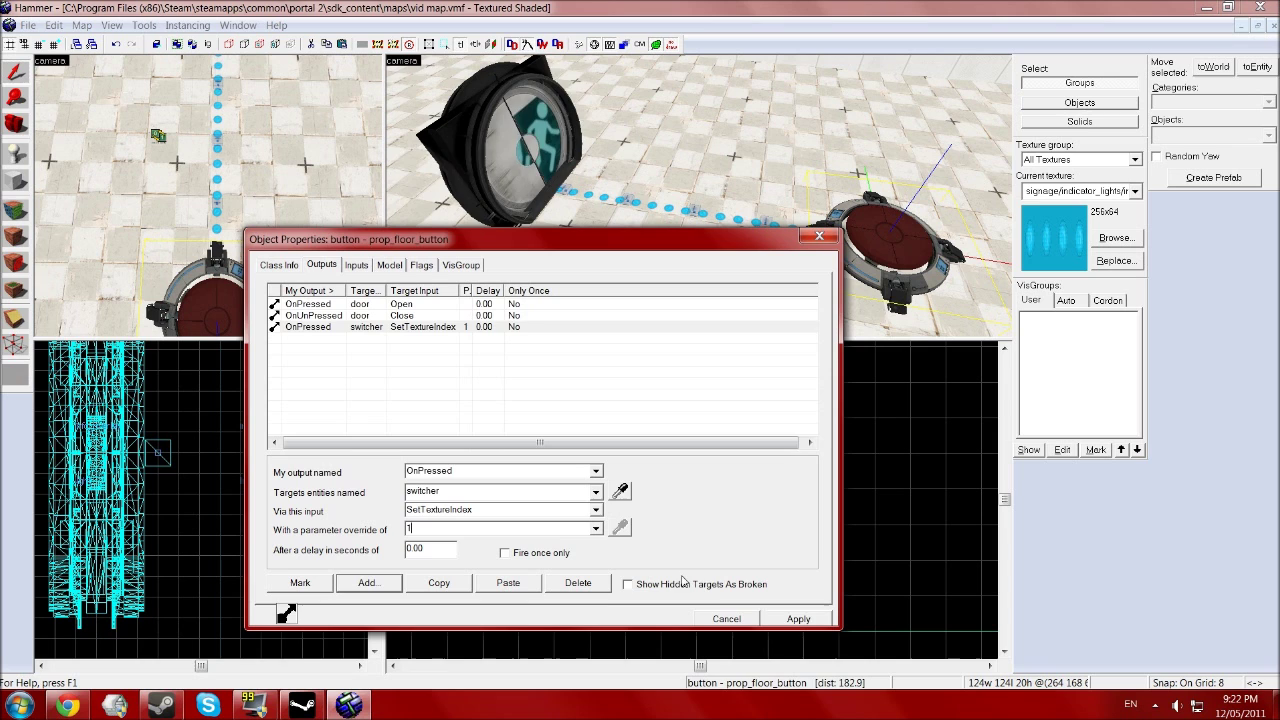
left_click(798, 618)
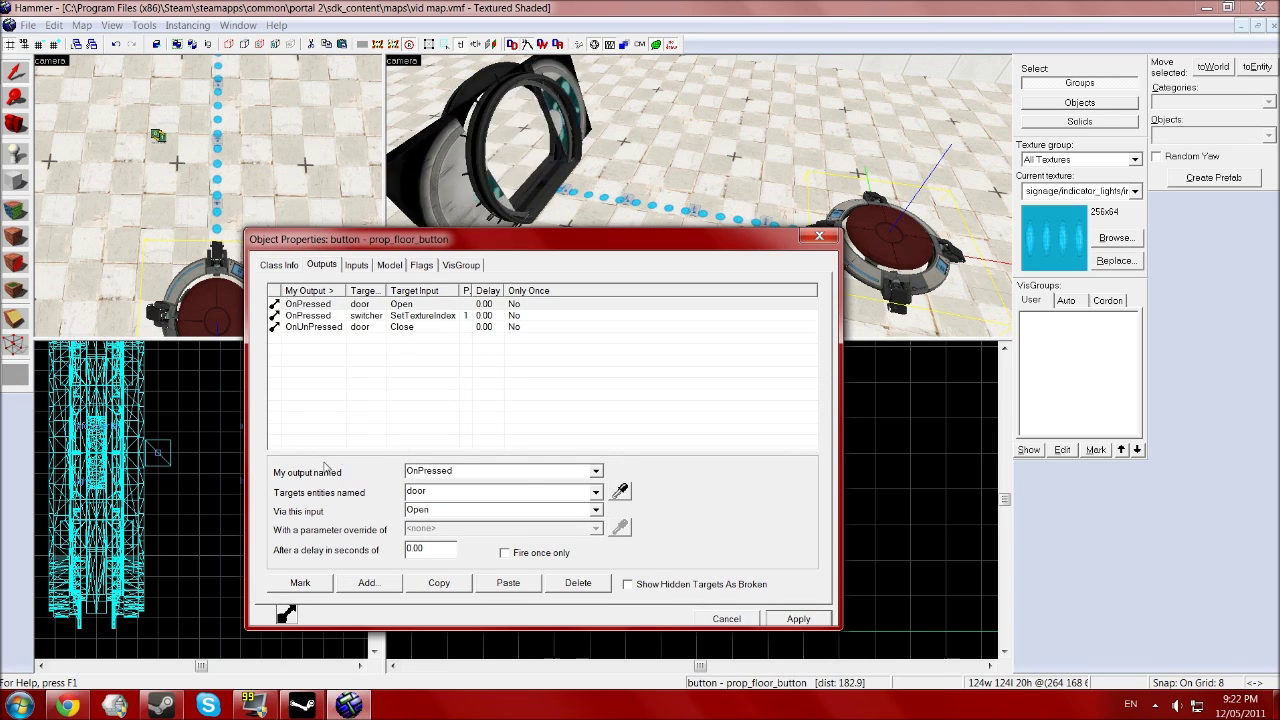
- Add a second output: OnUnPressed → switcher SetTextureIndex 0, and apply
left_click(360, 580)
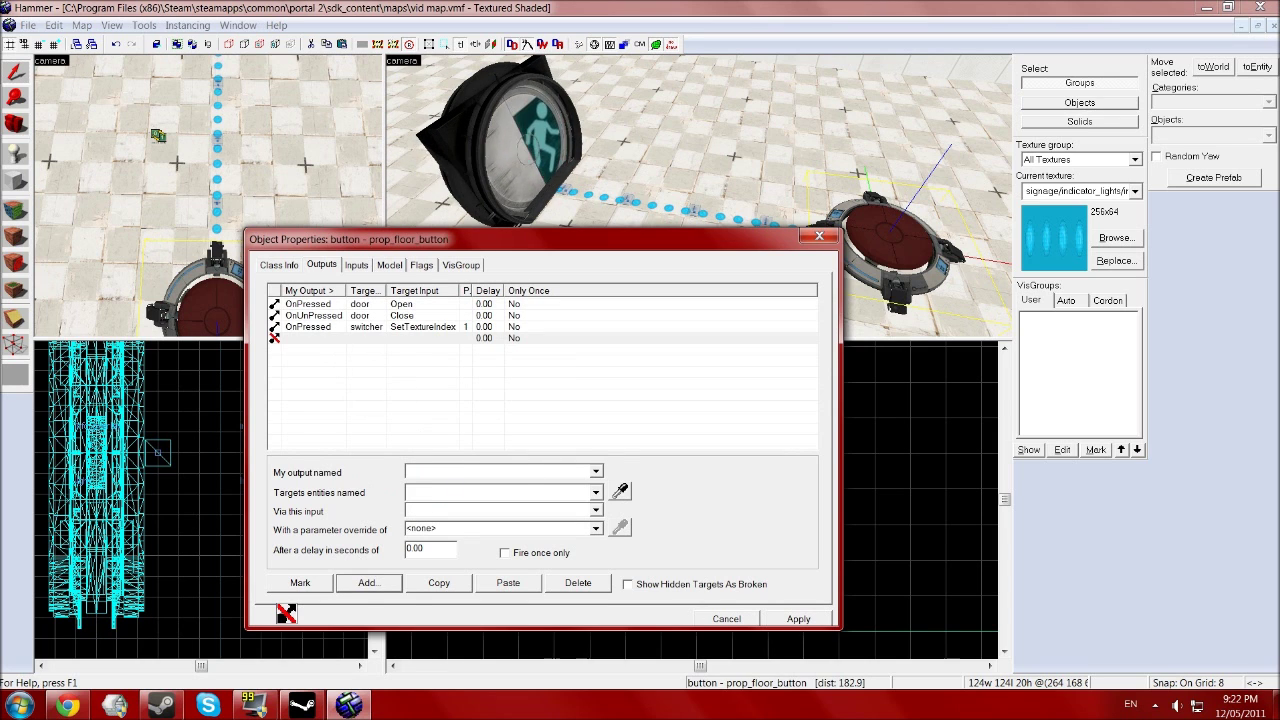
left_click(596, 471)
left_click(517, 518)
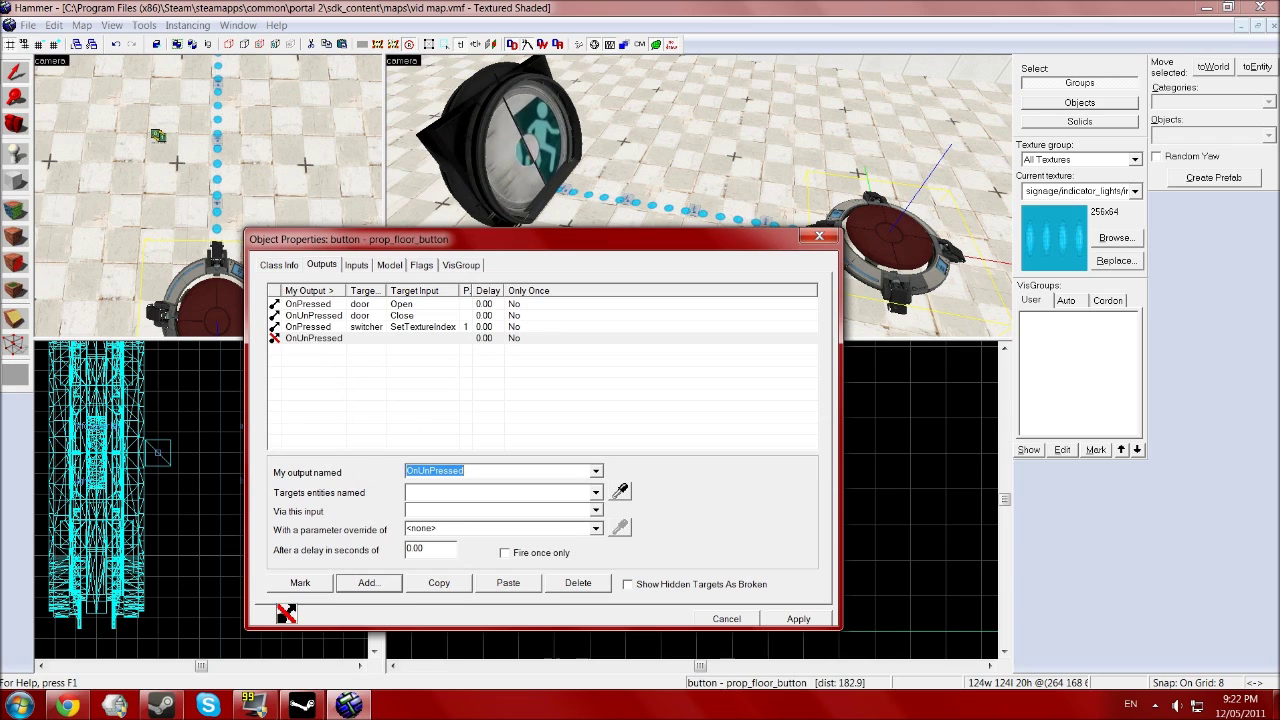
left_click(595, 493)
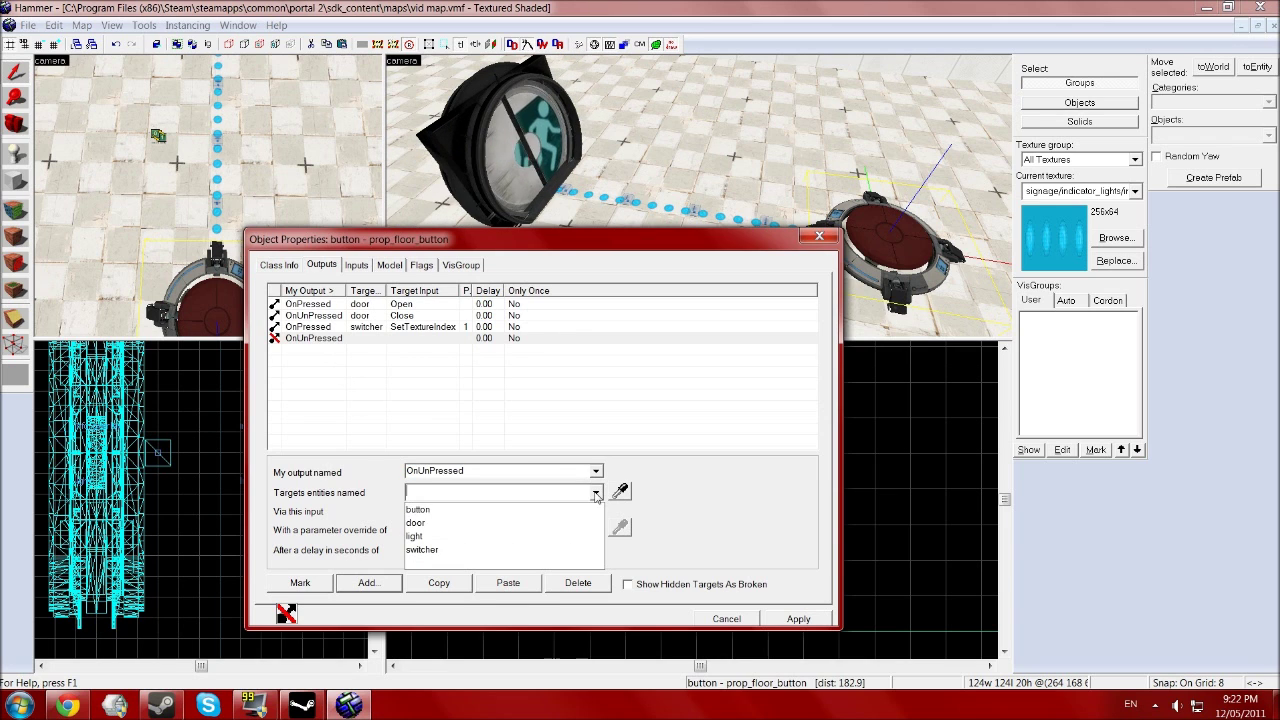
left_click(533, 549)
left_click(595, 511)
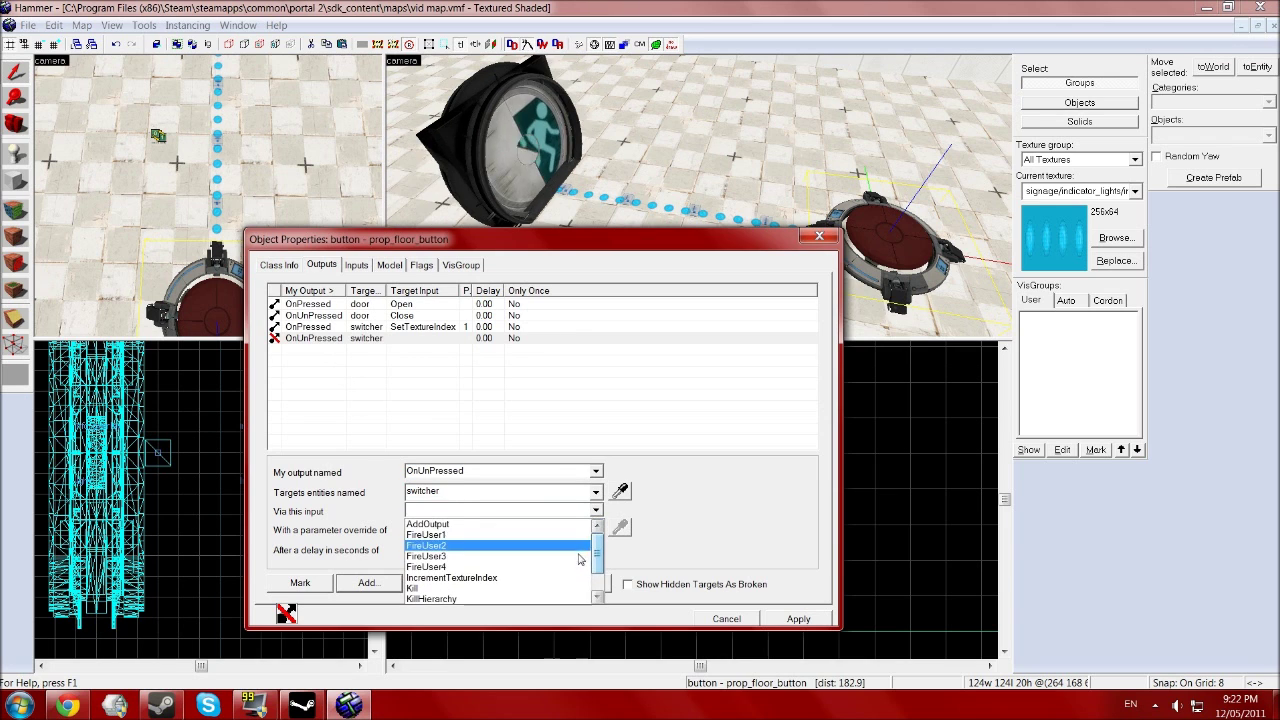
scroll(550, 590, "down", 3)
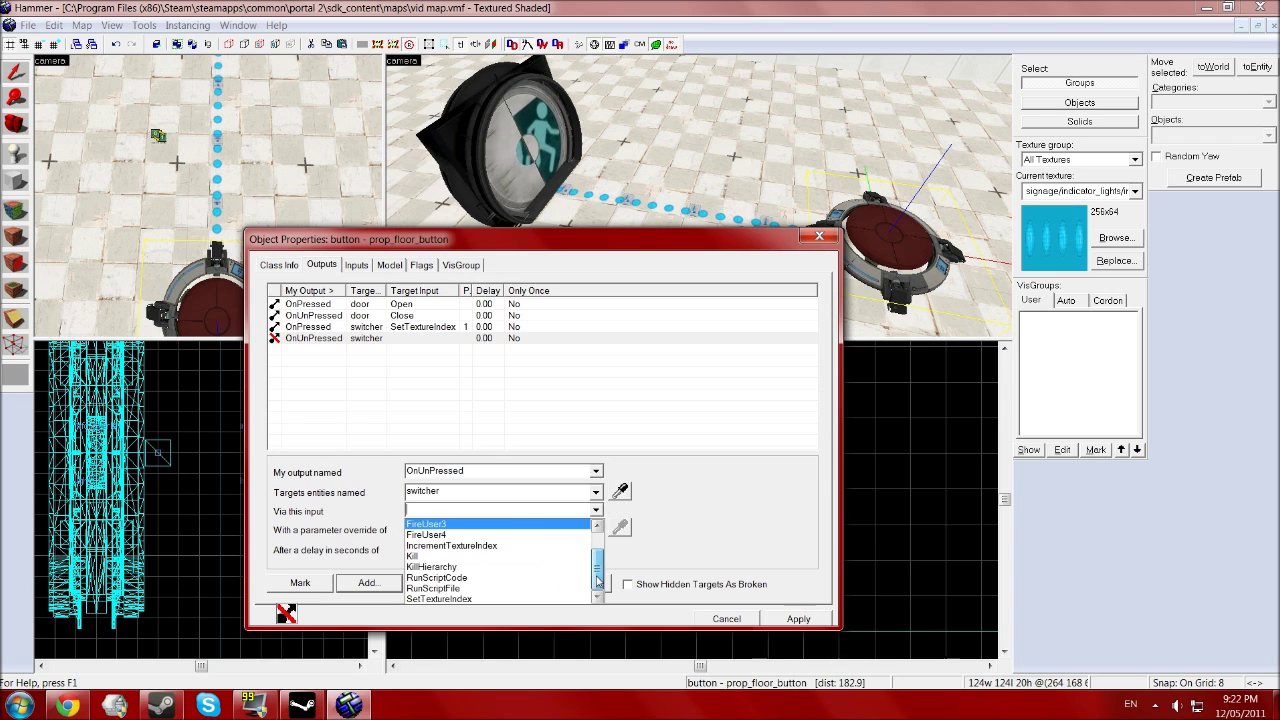
left_click(550, 598)
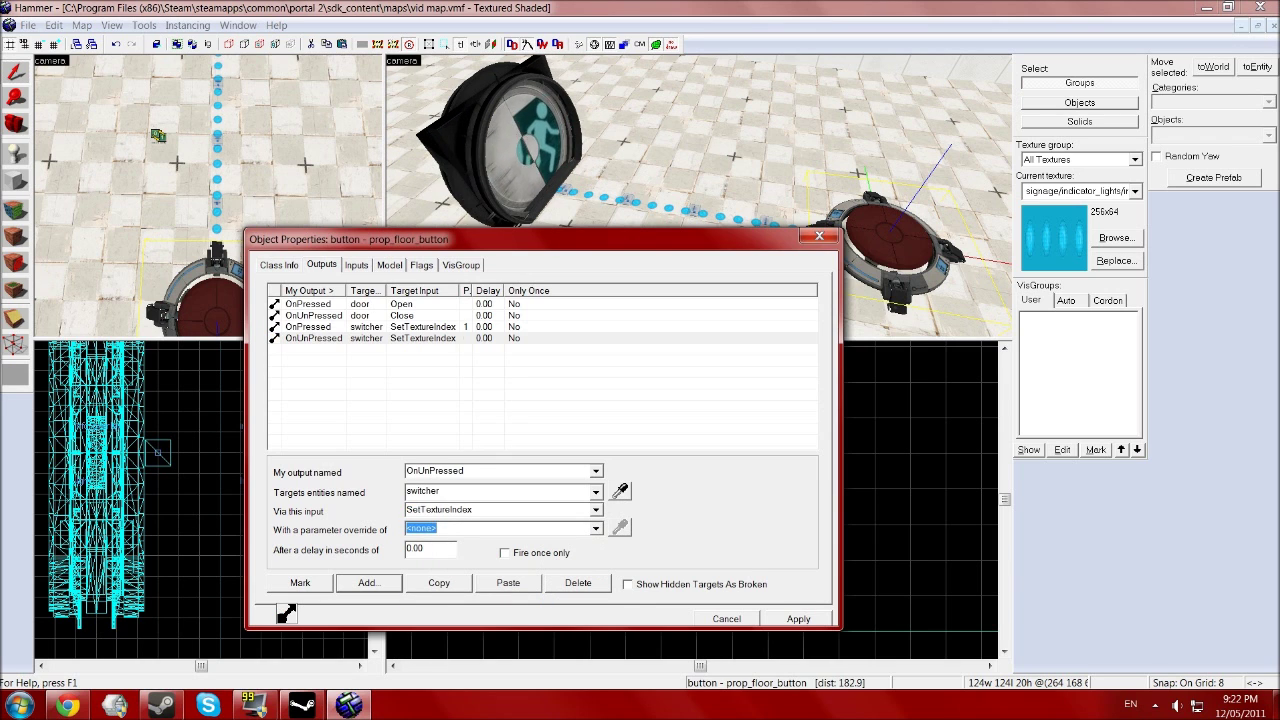
type("0")
left_click(790, 619)
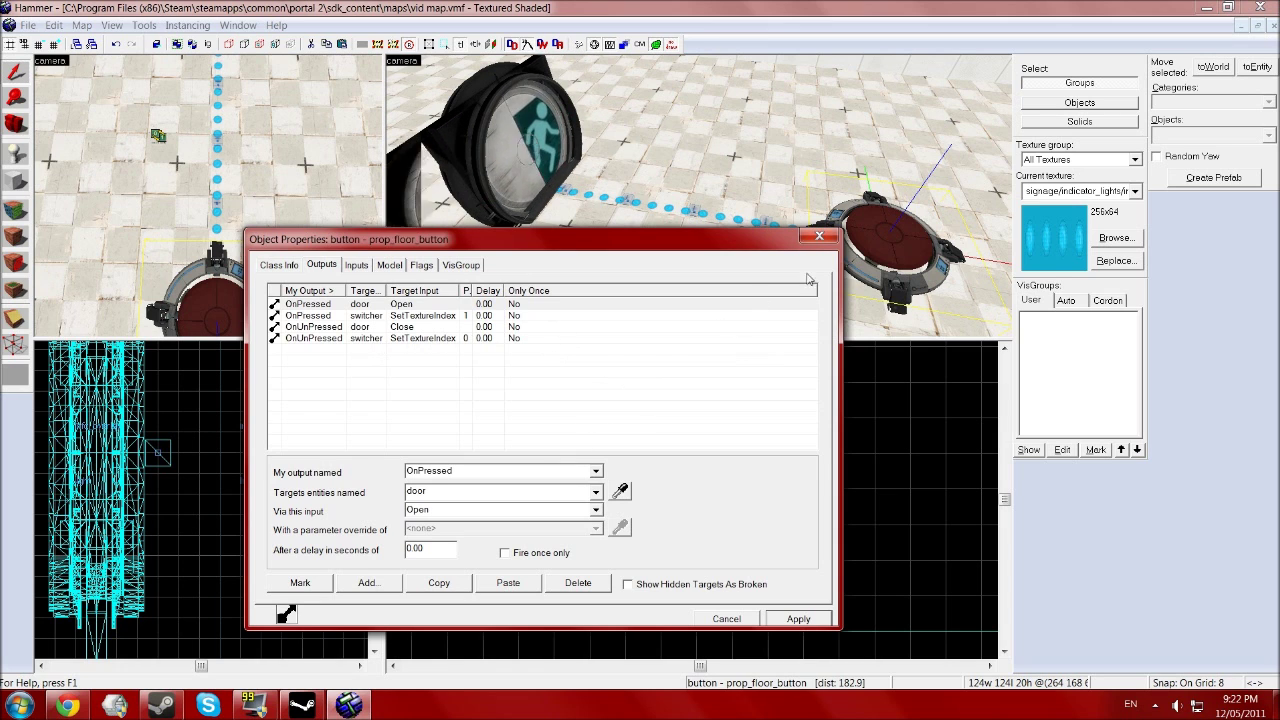
- Close the floor button's Object Properties dialog
left_click(818, 238)
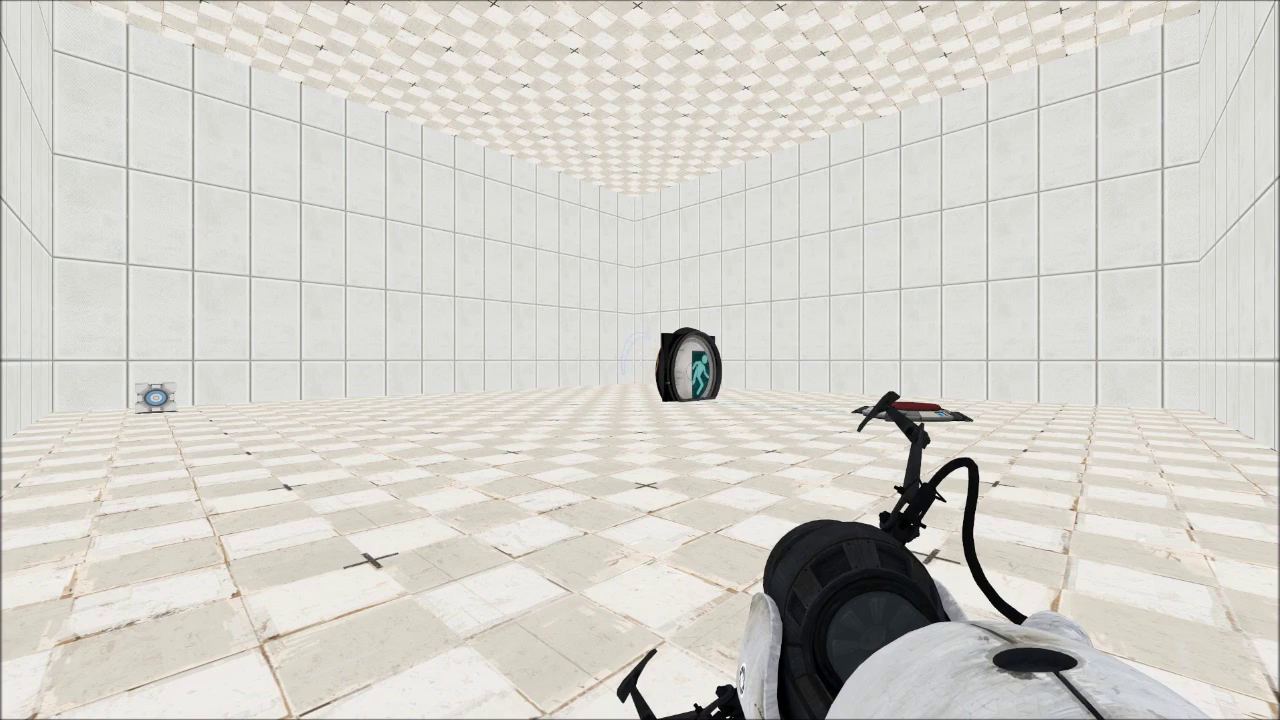
- In Portal 2, walk to the floor button, lift it and drop it back down
key("w")
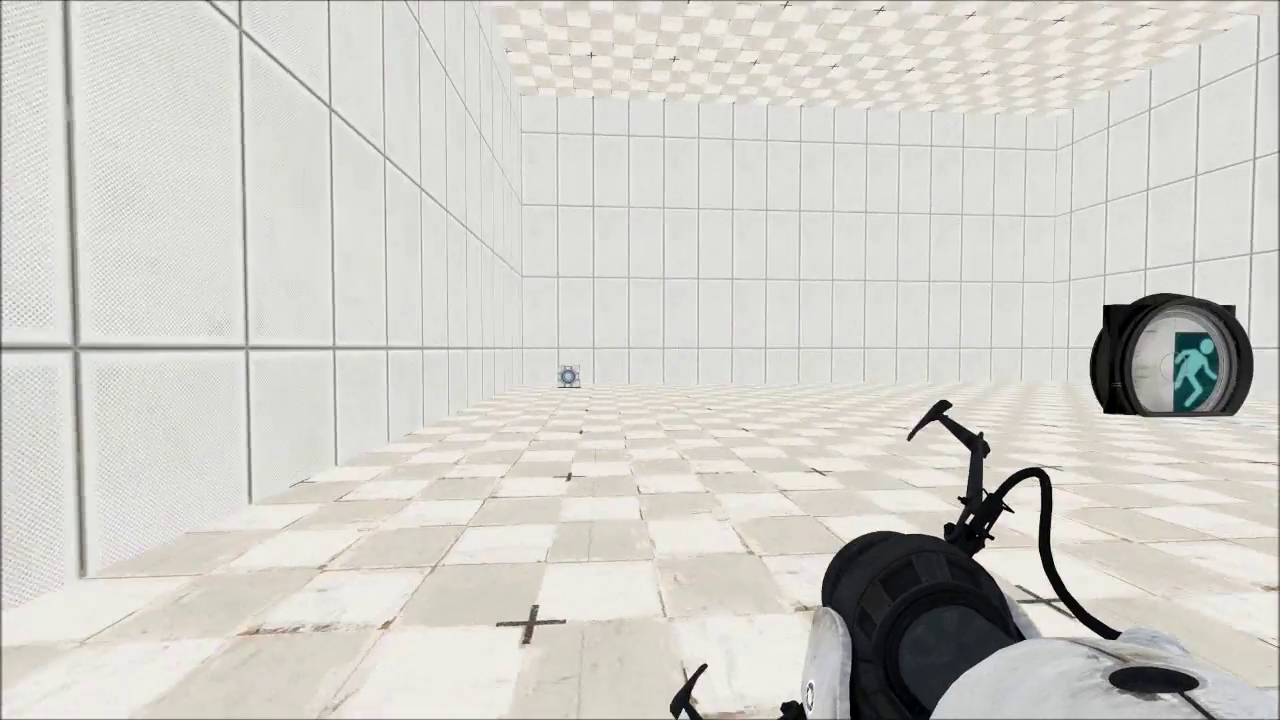
key("w")
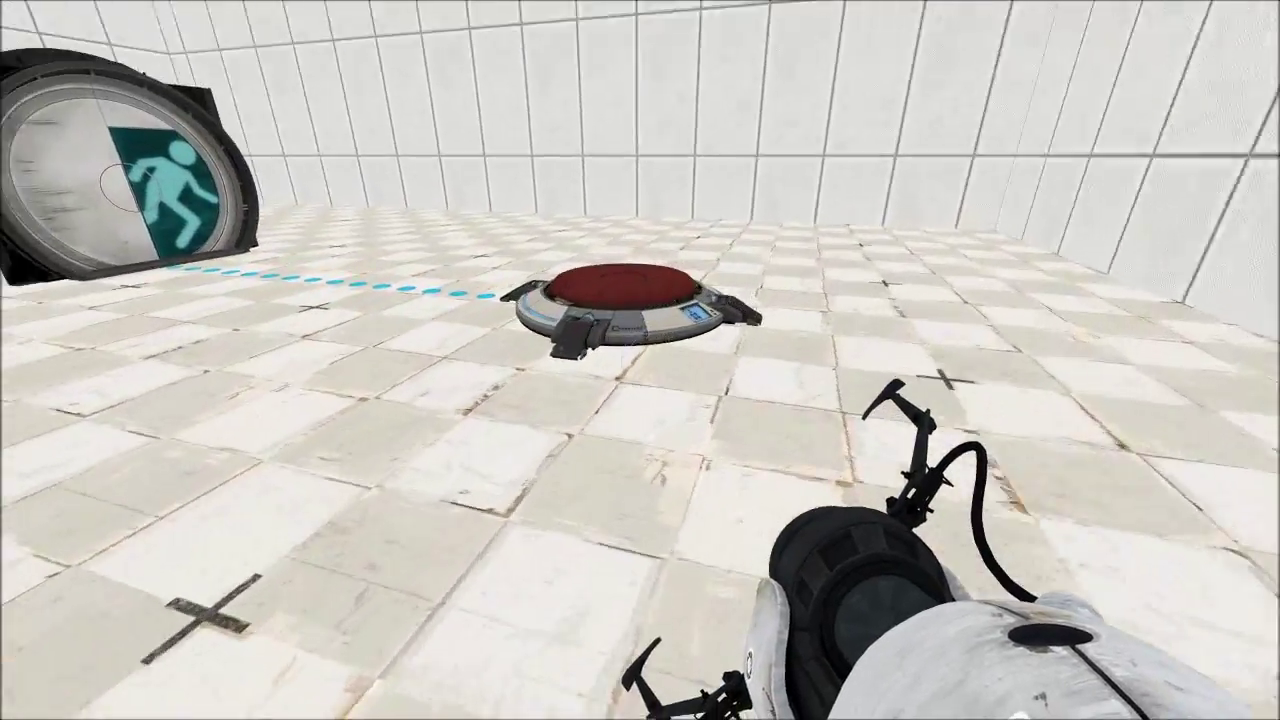
key("e")
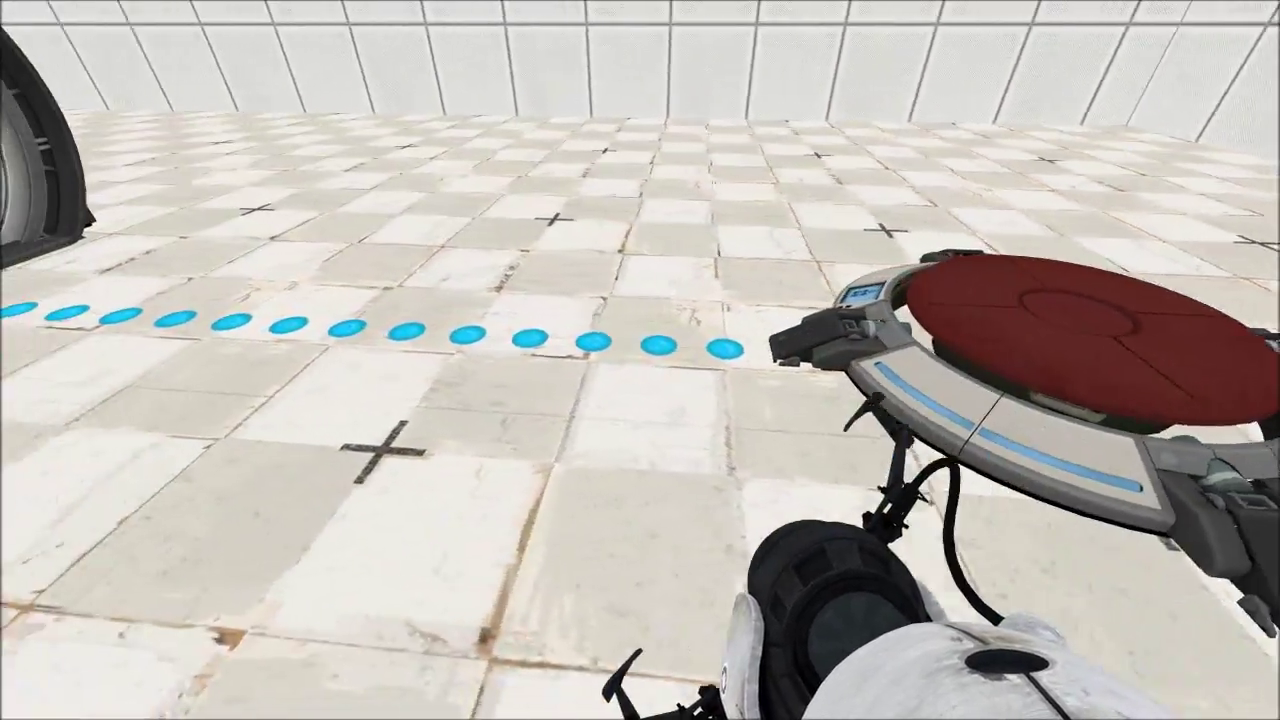
key("e")
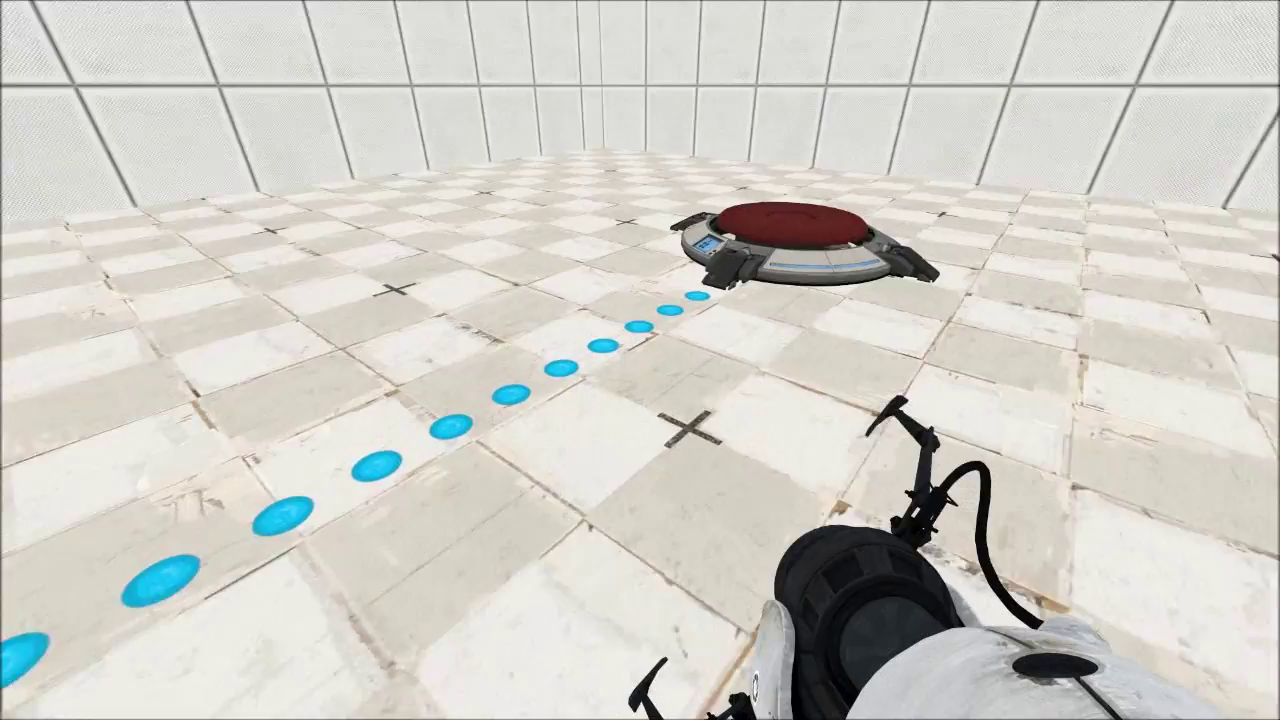